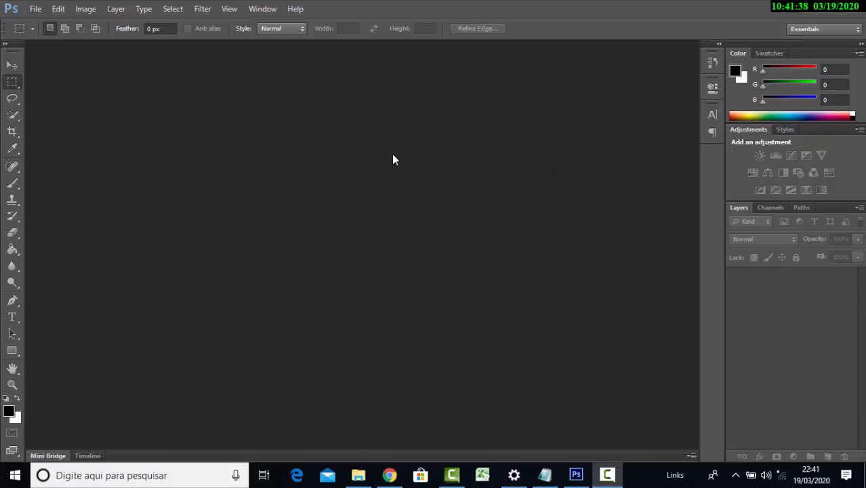
- Open the noiva2 image from the imagens download folder
left_click(34, 9)
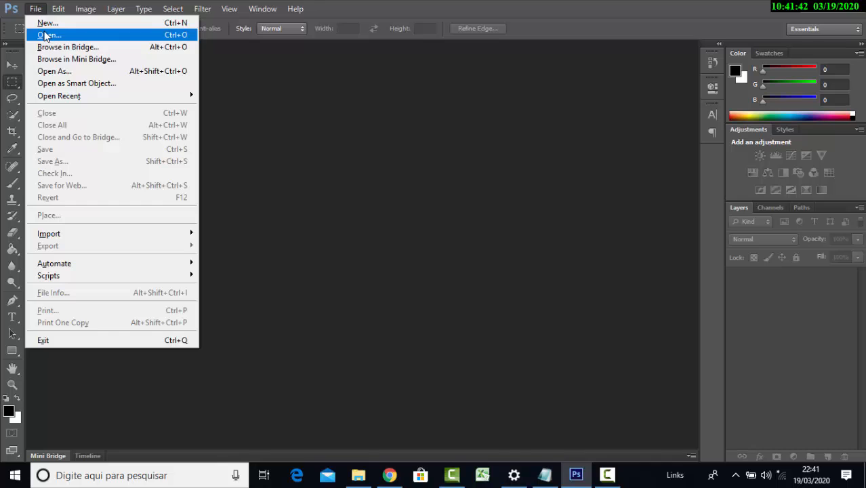
left_click(46, 36)
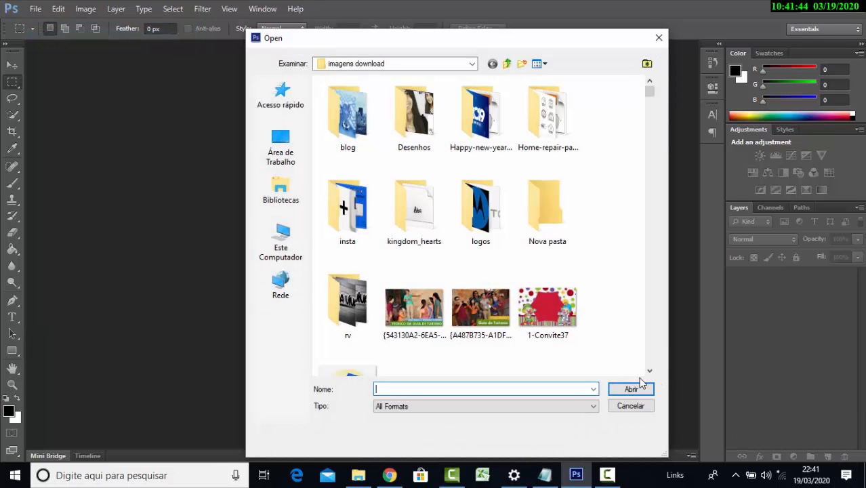
left_click(580, 331)
key("n")
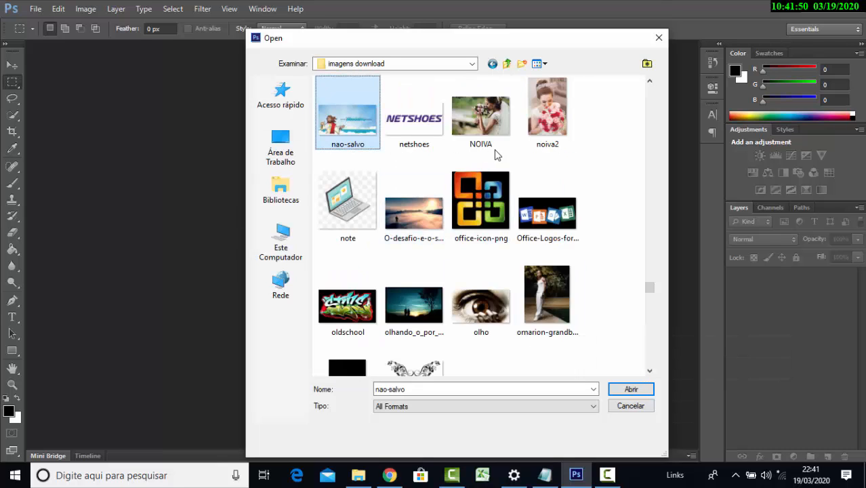
left_click(542, 145)
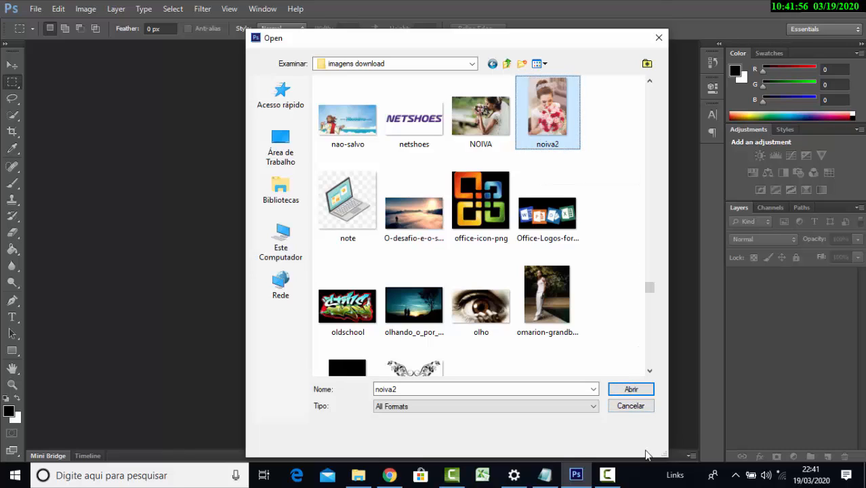
left_click(617, 390)
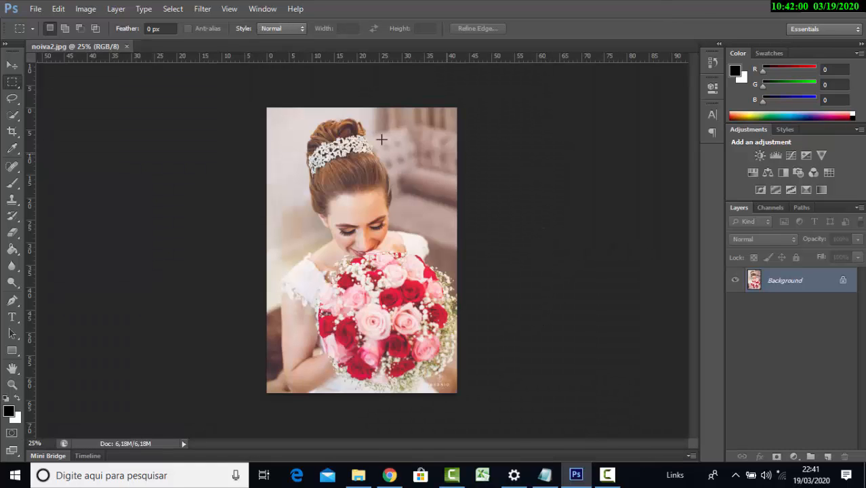
- Convert the locked Background into a regular layer and rename it noiva
double_click(840, 284)
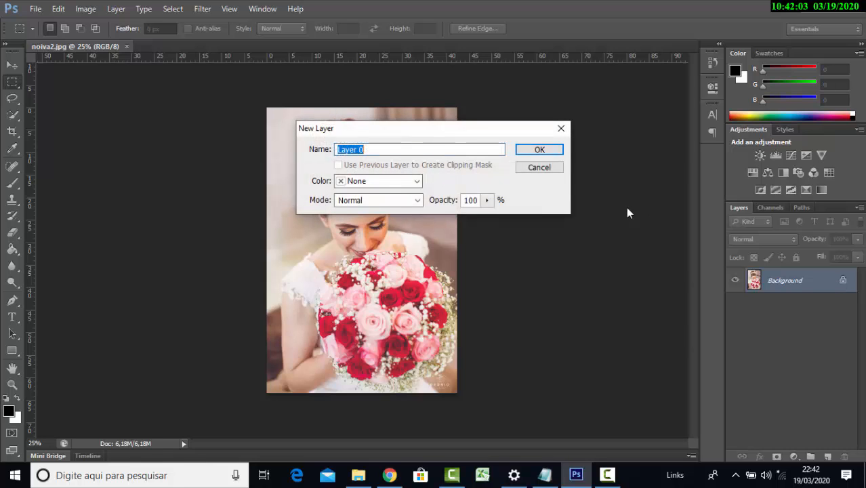
left_click(547, 147)
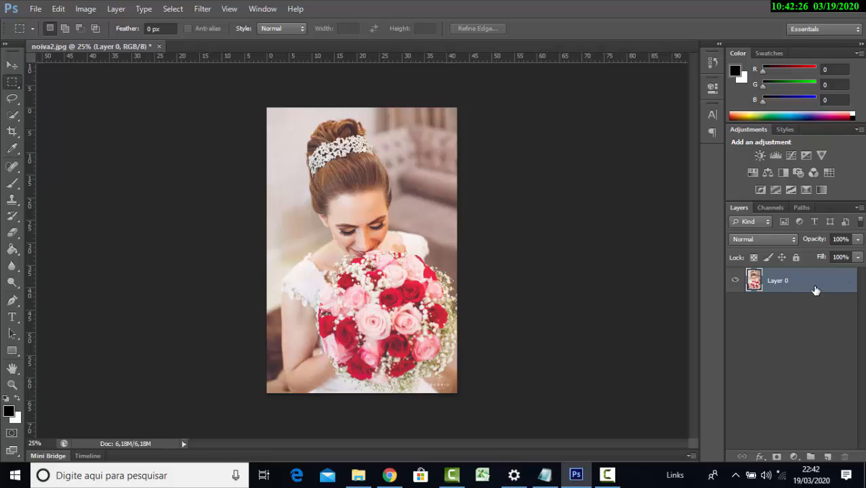
double_click(778, 280)
type("noiva")
left_click(797, 310)
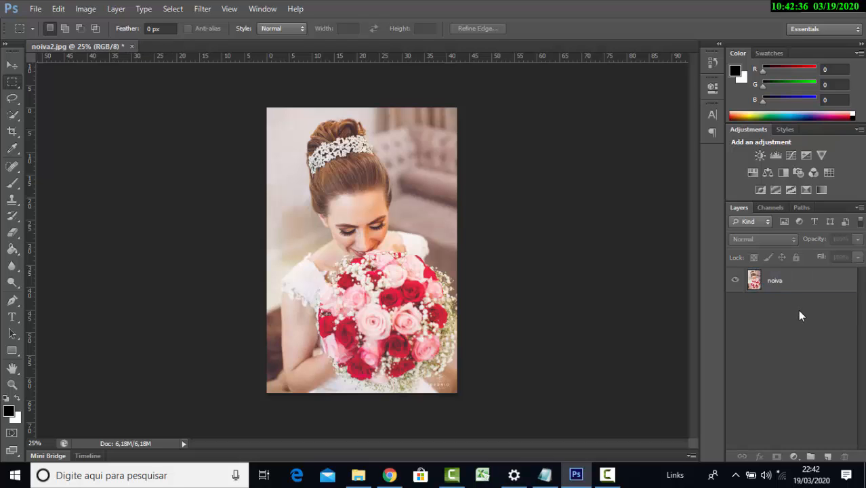
- Duplicate the noiva layer
left_click(782, 285)
left_click_drag(783, 283, 831, 460)
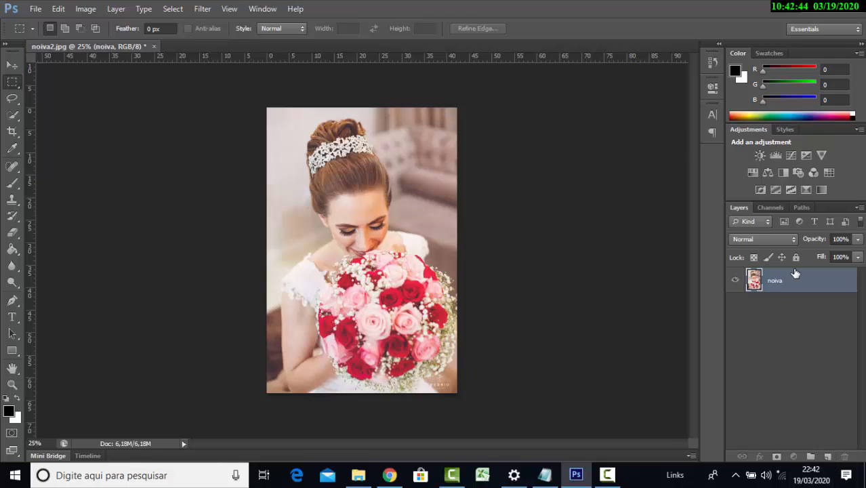
left_click_drag(795, 273, 830, 457)
left_click(829, 457)
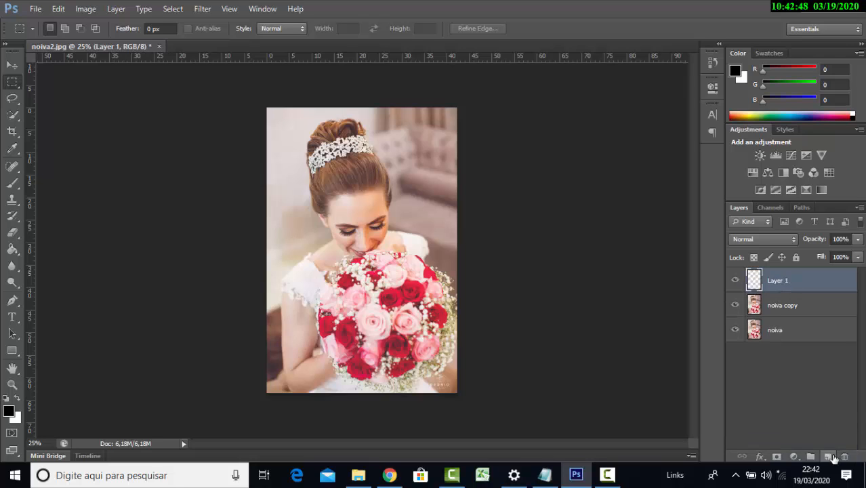
double_click(784, 280)
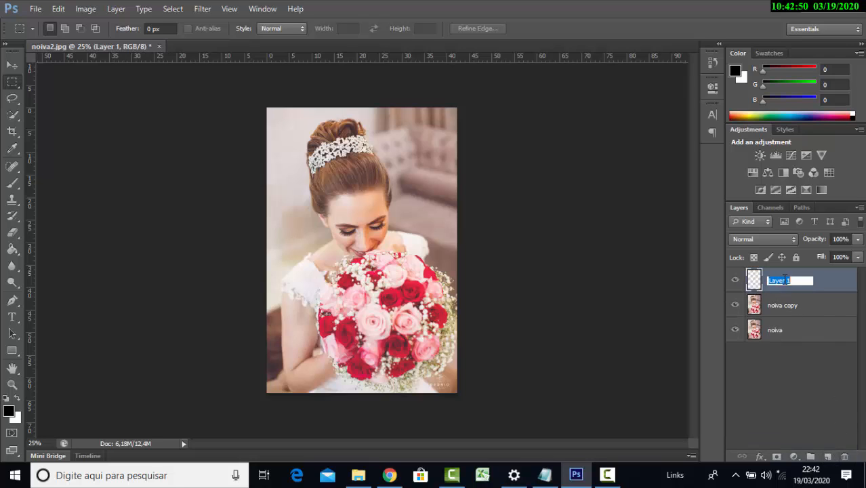
left_click_drag(842, 297, 844, 456)
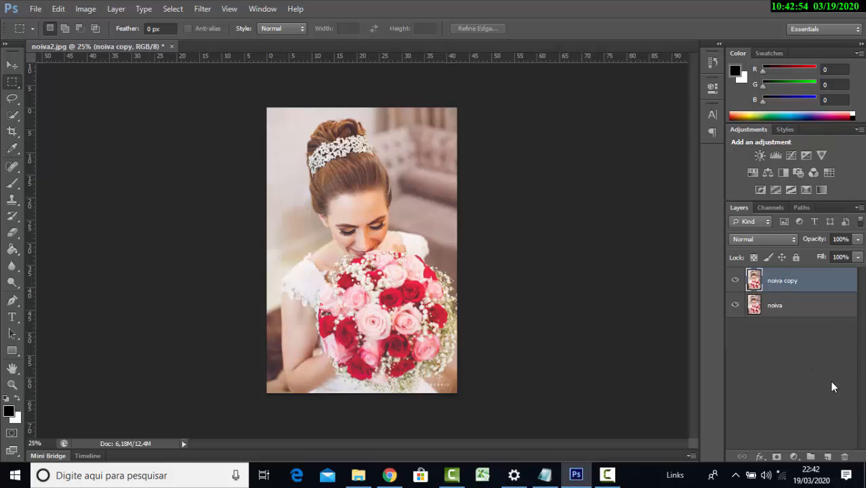
left_click(784, 310)
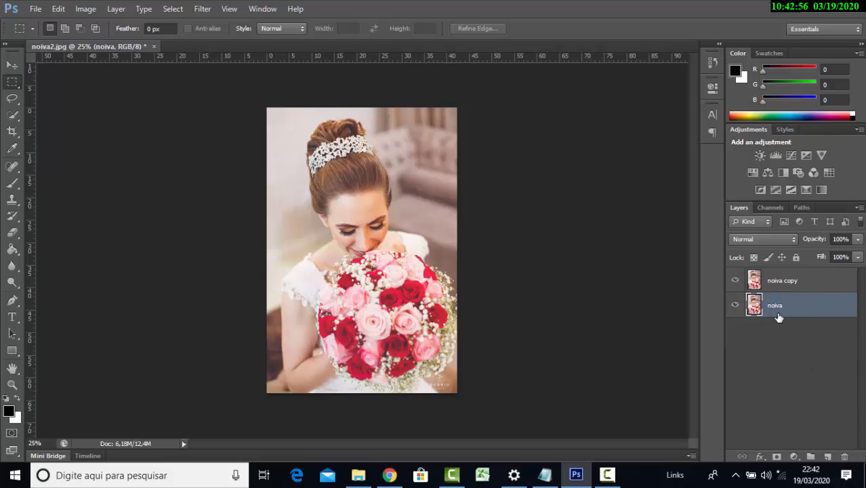
double_click(781, 285)
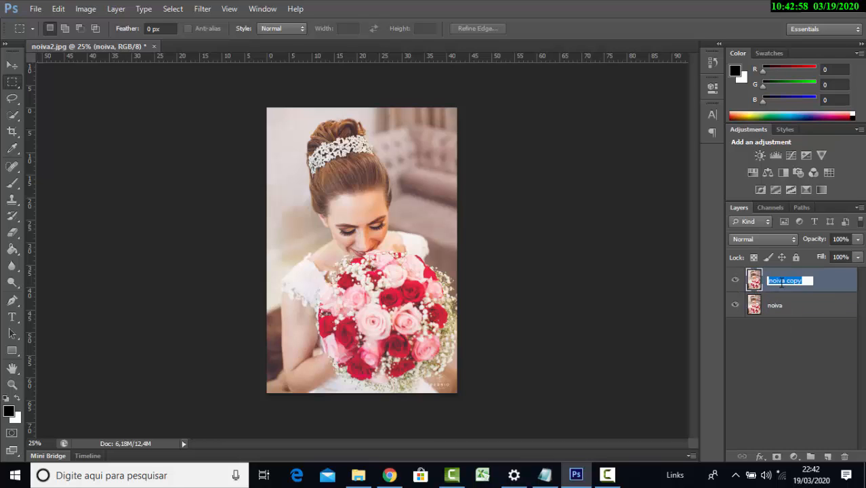
left_click(805, 281)
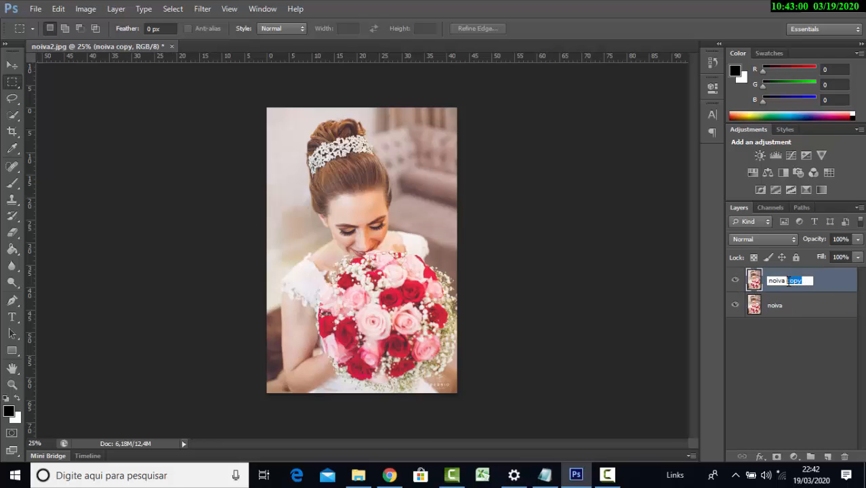
key("Right")
left_click(820, 408)
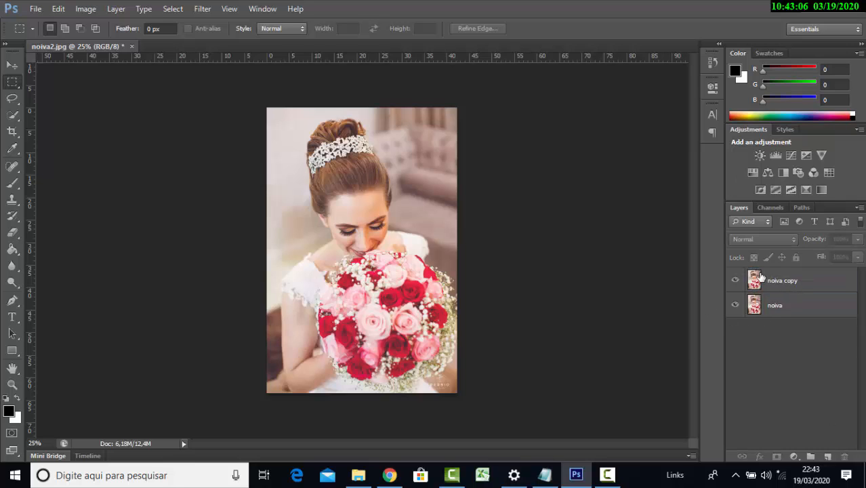
- Turn the noiva copy layer black and white by applying Hue/Saturation with a Saturation of -100
left_click(793, 285)
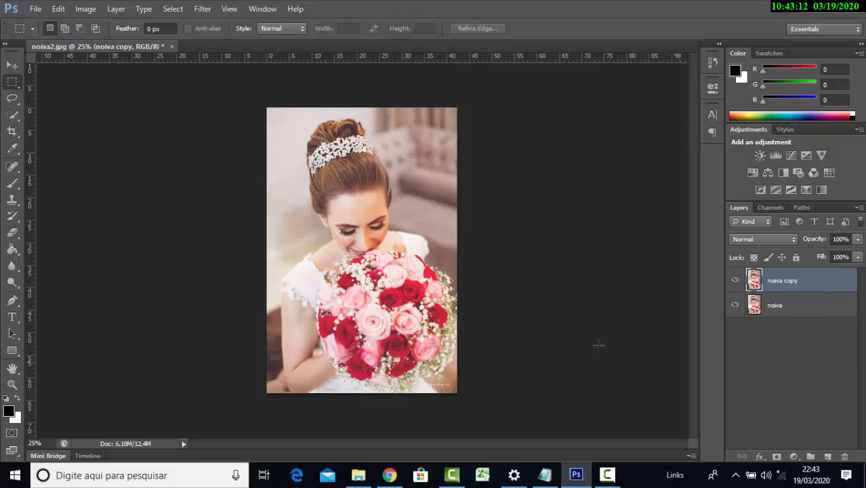
left_click(86, 10)
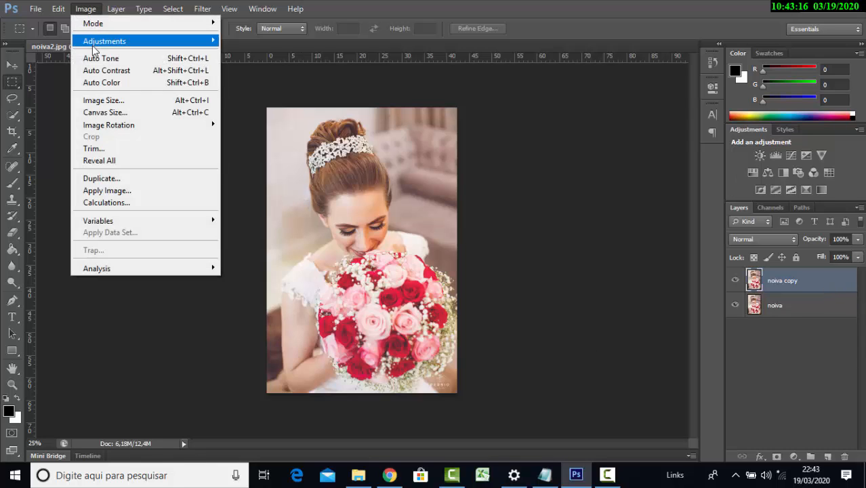
mouse_move(95, 47)
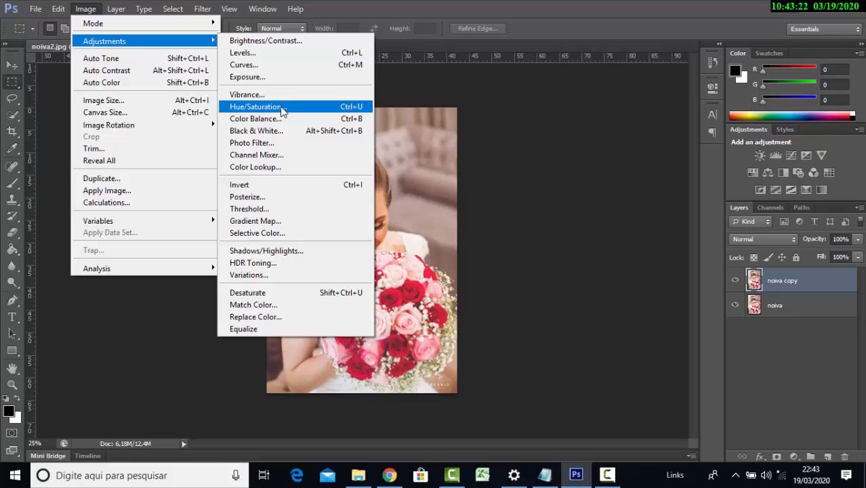
left_click(255, 108)
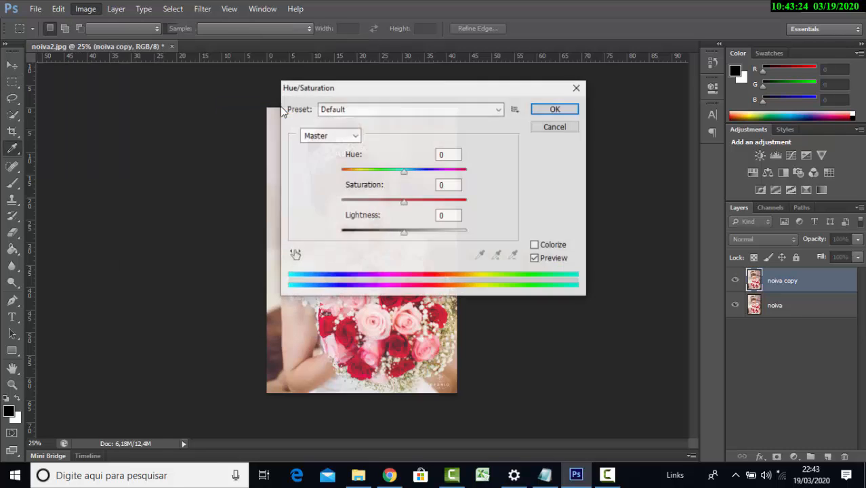
left_click_drag(445, 92, 637, 90)
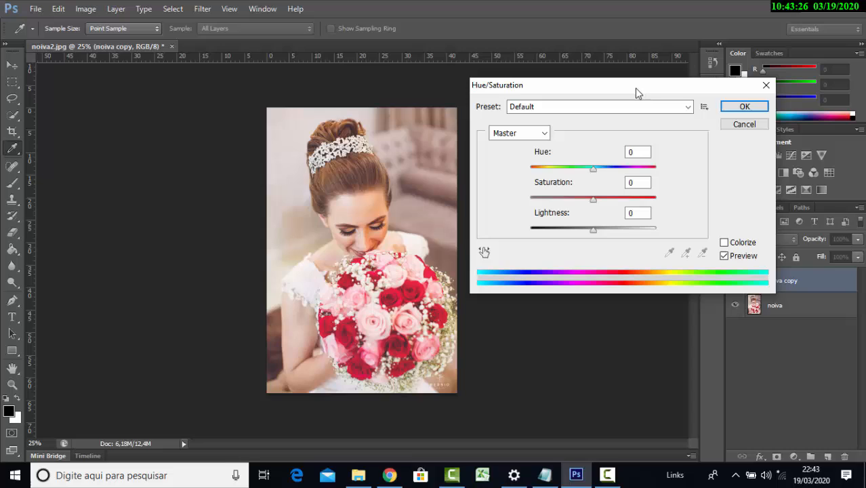
left_click(638, 183)
left_click_drag(597, 201, 528, 213)
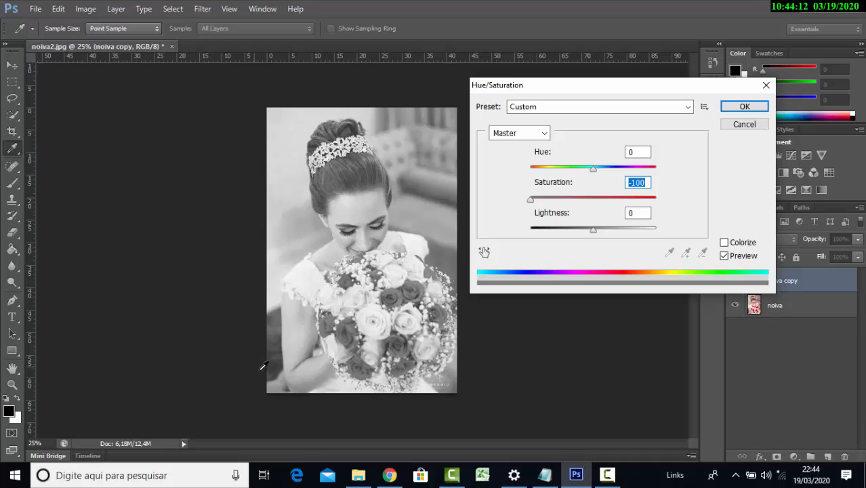
left_click(737, 109)
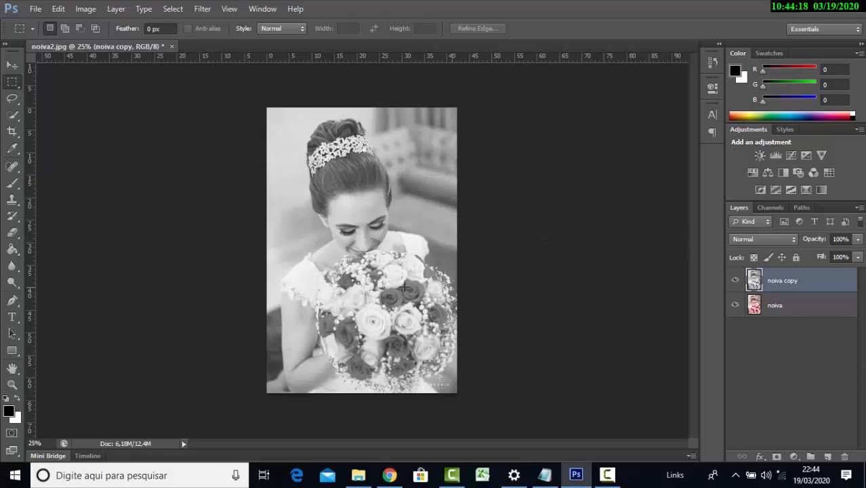
- Set up the Eraser tool with a soft round brush tip, 95 px in size and 0% hardness
left_click(12, 233)
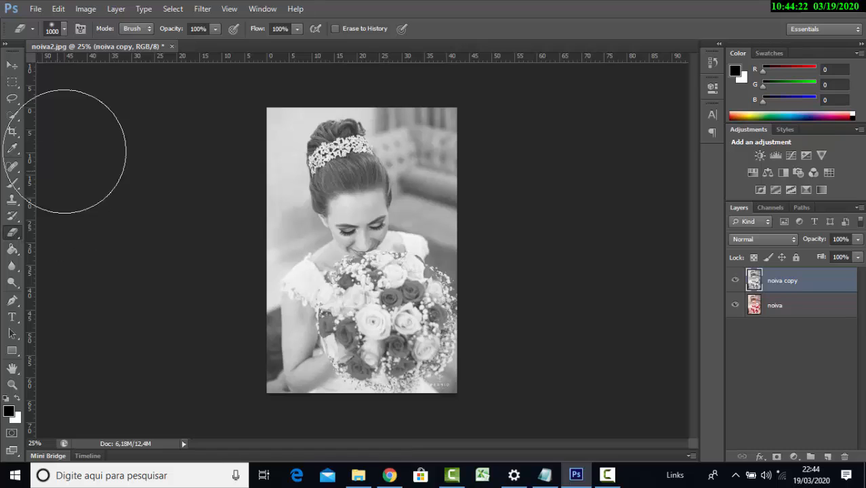
left_click(63, 30)
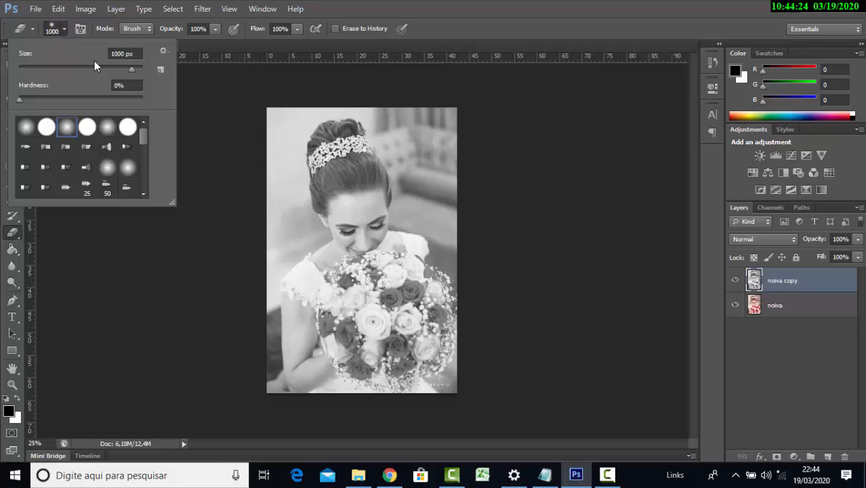
left_click_drag(92, 69, 77, 69)
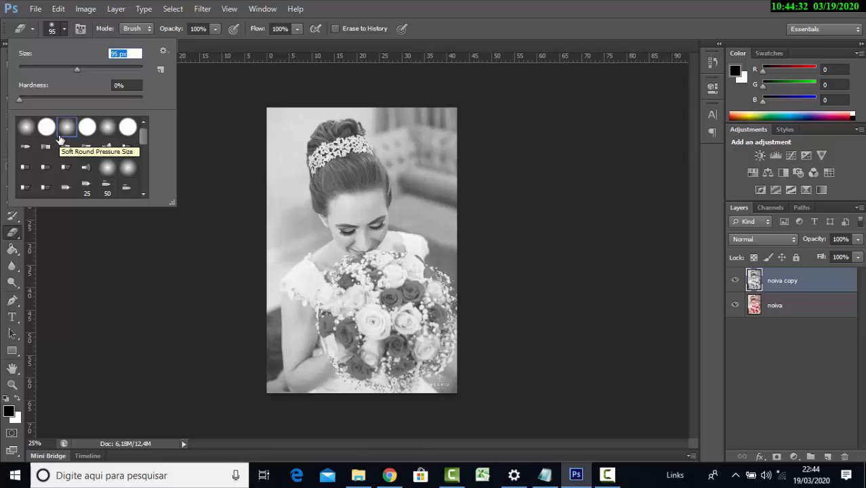
left_click(109, 129)
left_click(108, 167)
left_click(128, 167)
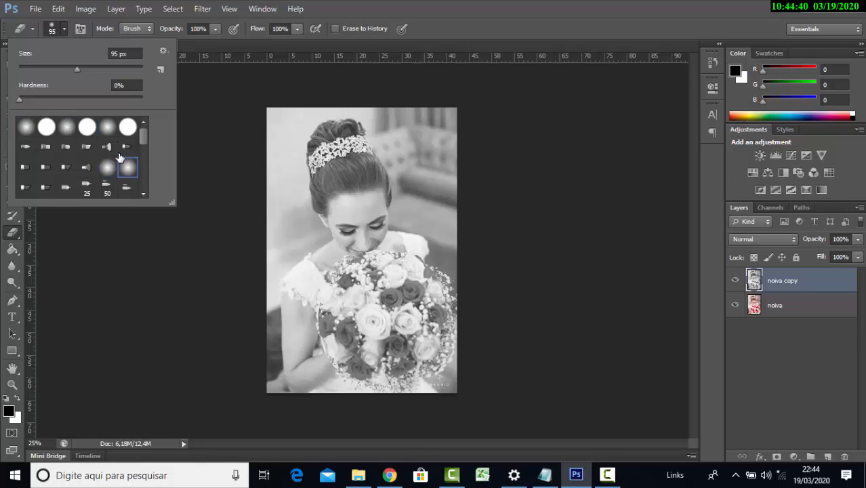
left_click(105, 129)
left_click(63, 30)
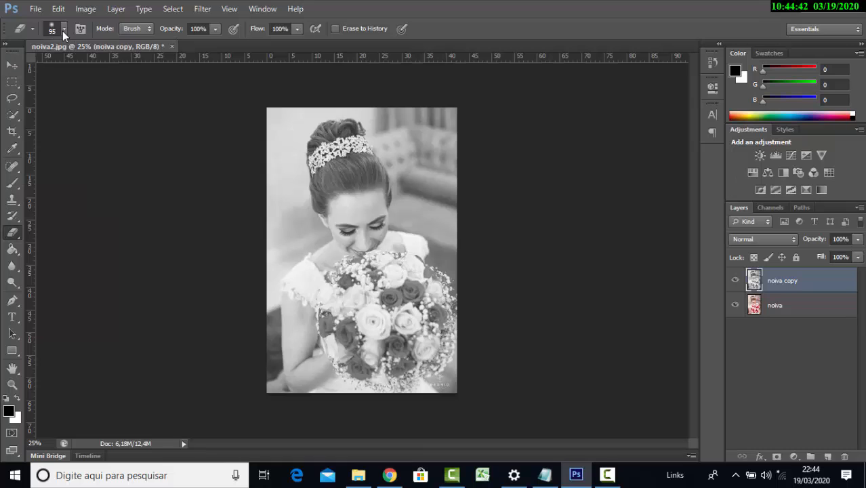
left_click(66, 29)
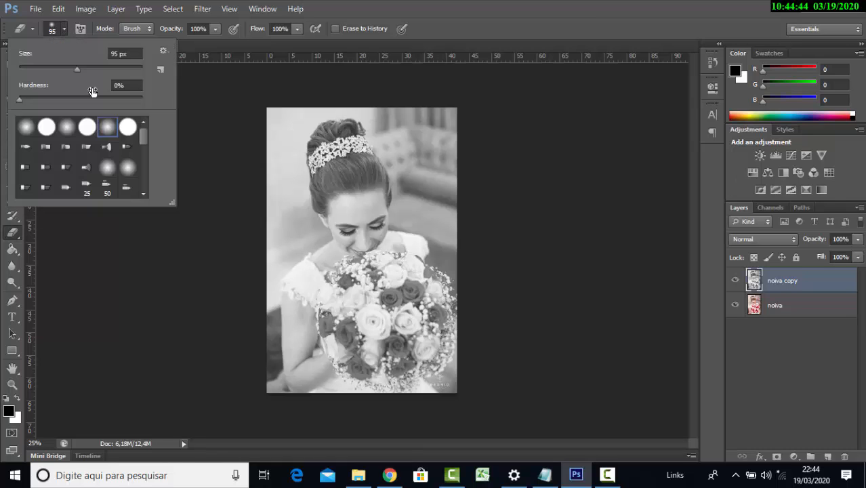
left_click(66, 28)
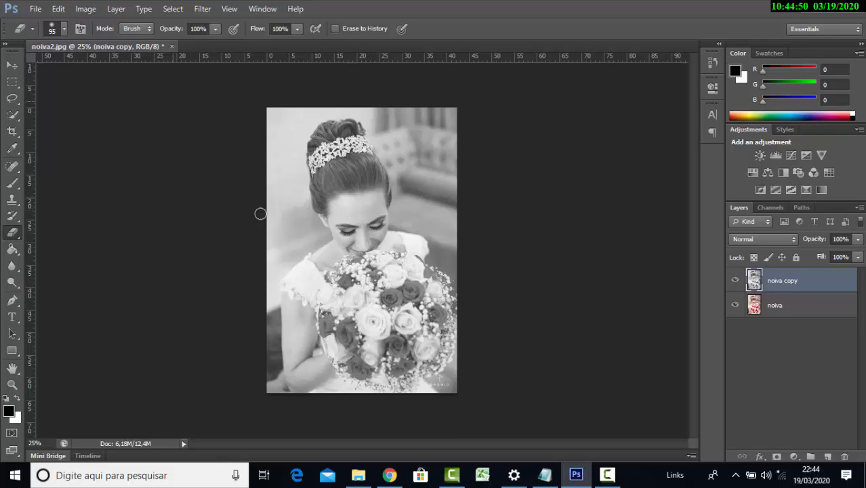
- Enlarge the eraser to 401 px and erase the bouquet on the noiva copy layer to reveal the colored flowers underneath
left_click(65, 26)
left_click(92, 68)
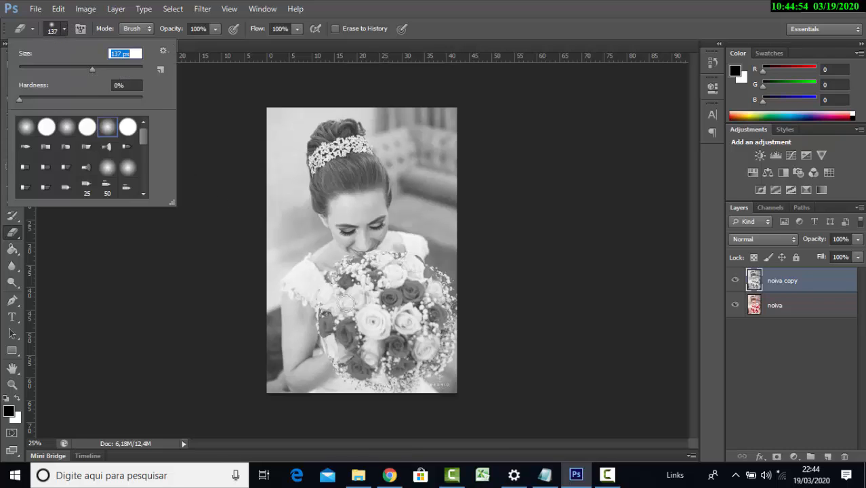
left_click(108, 67)
left_click(135, 70)
left_click_drag(109, 65, 124, 67)
left_click(388, 294)
mouse_move(388, 293)
left_mouse_down()
mouse_move(369, 284)
mouse_move(352, 336)
mouse_move(376, 347)
mouse_move(426, 343)
mouse_move(437, 315)
mouse_move(403, 281)
mouse_move(369, 274)
mouse_move(328, 326)
mouse_move(362, 355)
mouse_move(426, 349)
mouse_move(413, 322)
mouse_move(380, 308)
mouse_move(359, 286)
left_mouse_up()
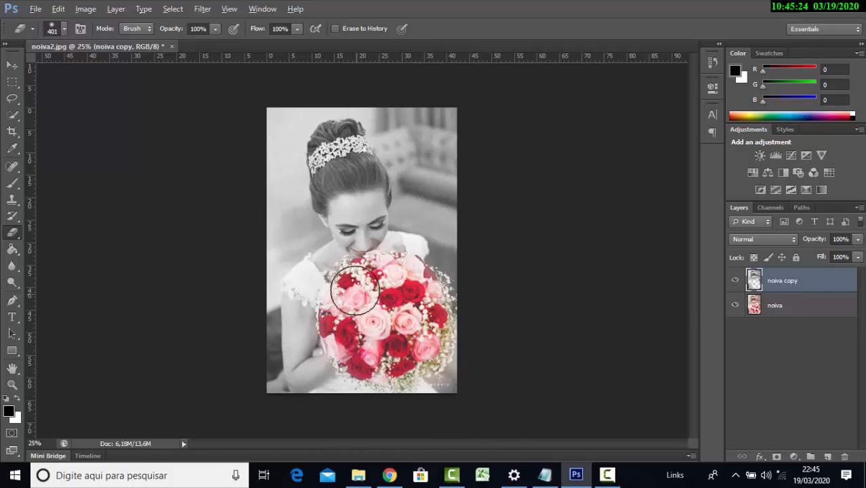
- Examine the edges of the colored bouquet against the black-and-white bride photo
scroll(359, 291, "up", 3)
scroll(371, 320, "up", 2)
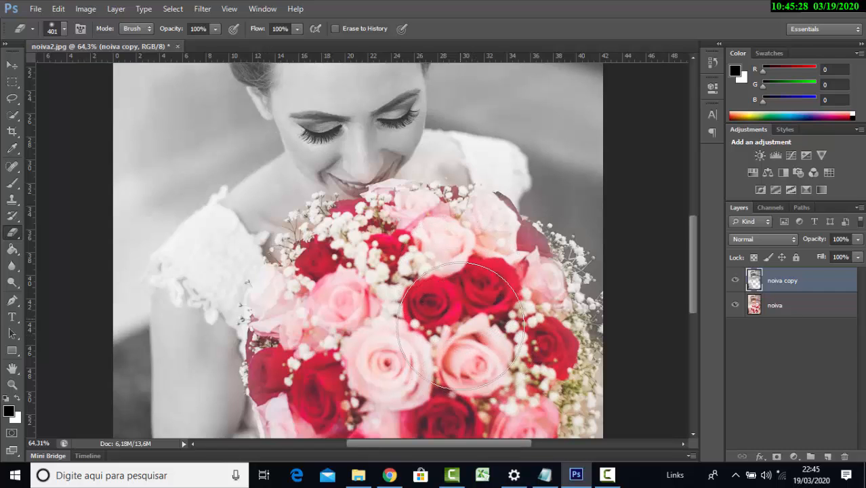
mouse_move(470, 332)
left_mouse_down()
mouse_move(487, 211)
mouse_move(475, 191)
mouse_move(454, 224)
mouse_move(430, 216)
mouse_move(432, 251)
left_mouse_up()
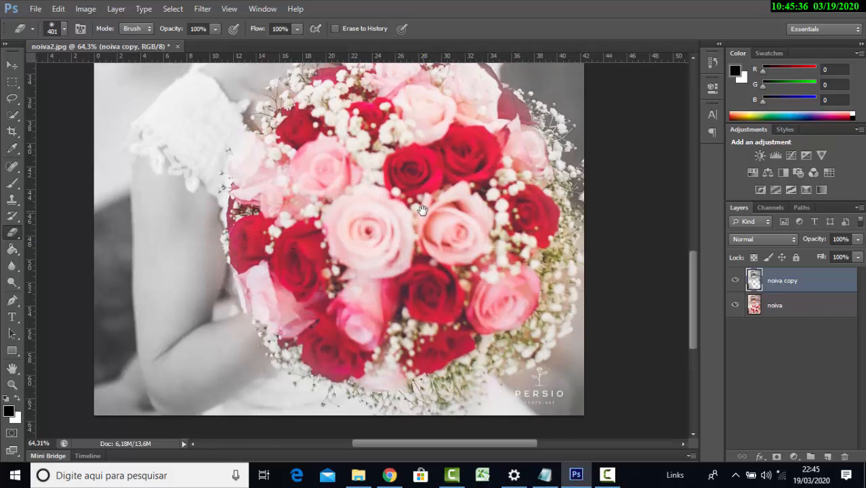
left_click_drag(425, 203, 397, 263)
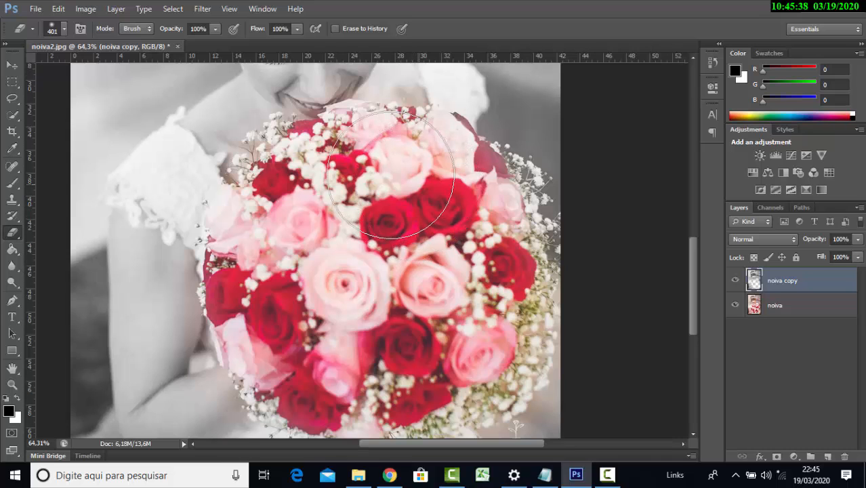
scroll(470, 288, "down", 4)
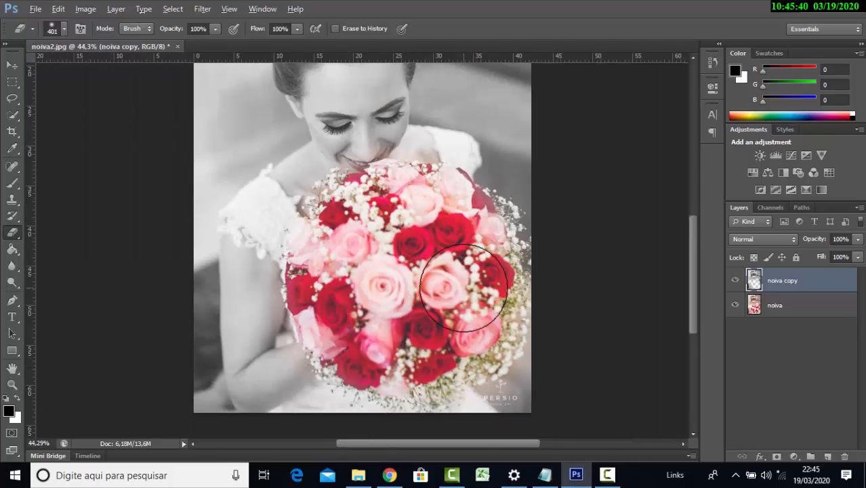
left_click_drag(538, 224, 507, 317)
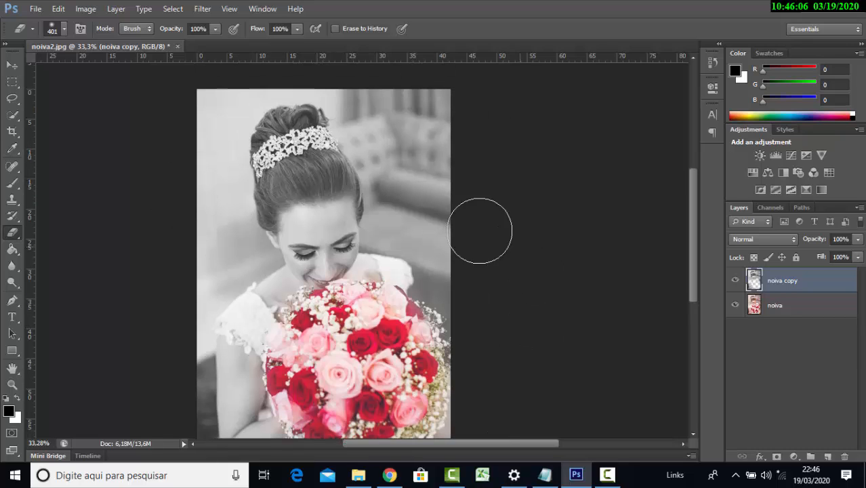
scroll(491, 269, "down", 1)
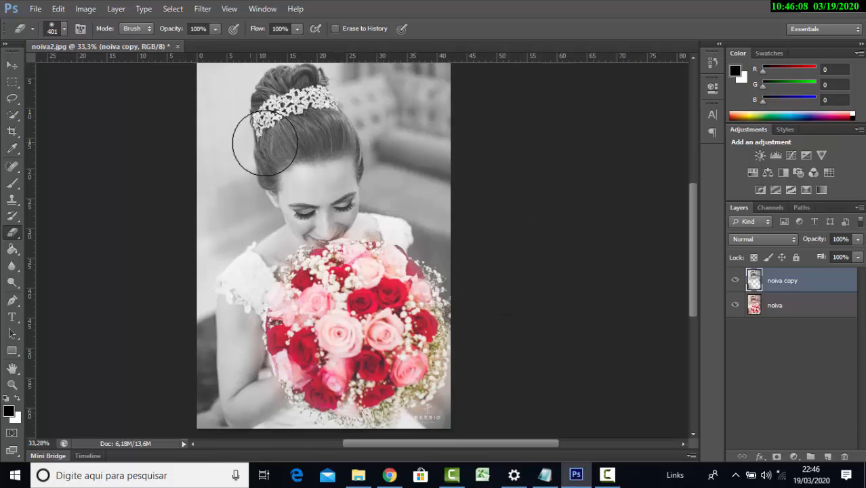
scroll(407, 177, "down", 3)
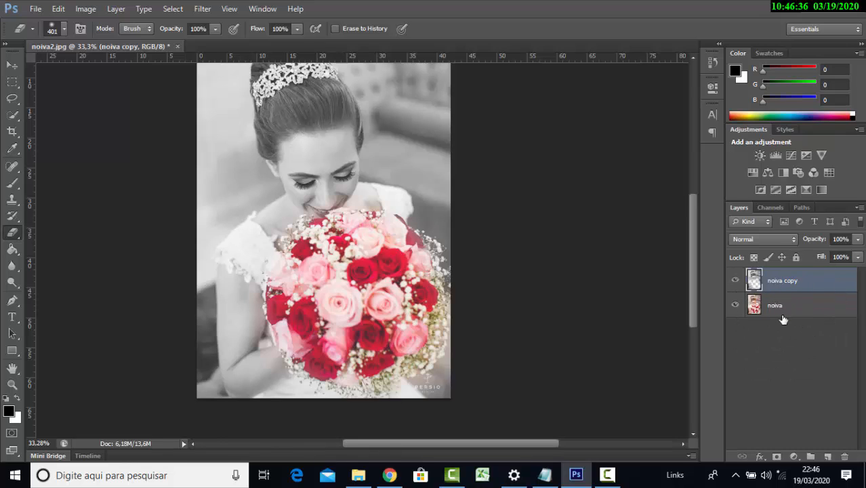
- Hide and show again the noiva layer and the noiva copy layer in turn to compare what each contributes
left_click(735, 306)
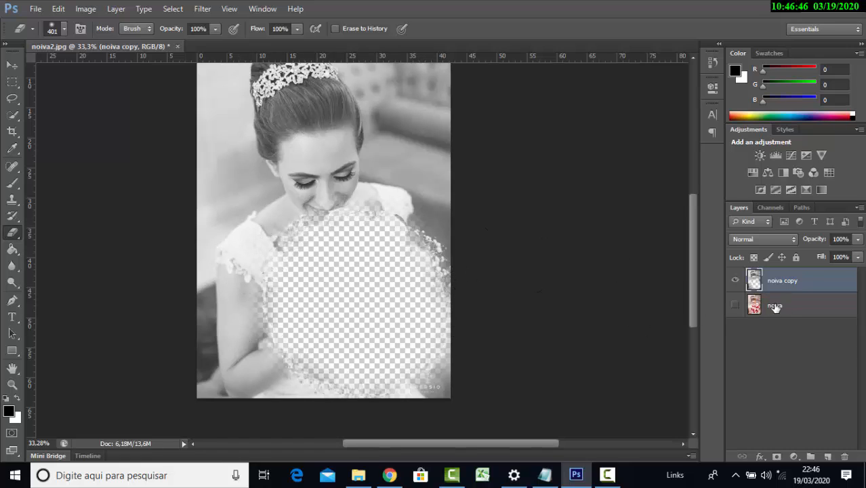
left_click(734, 305)
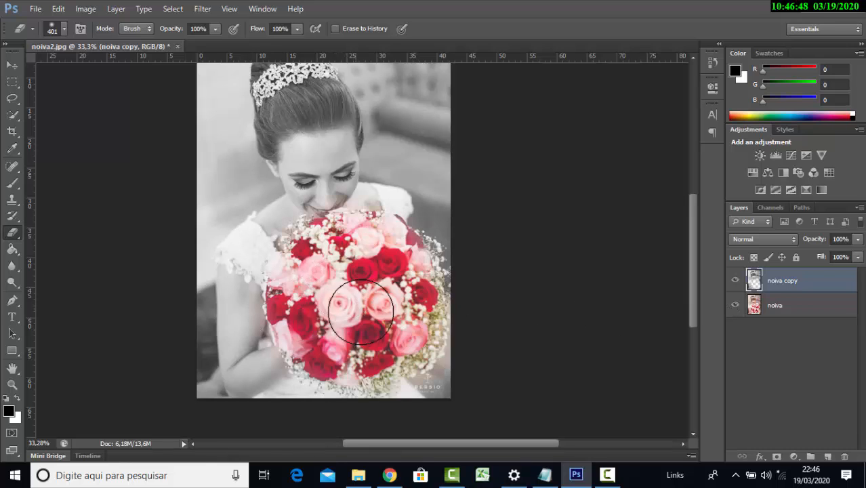
left_click(734, 280)
left_click(734, 281)
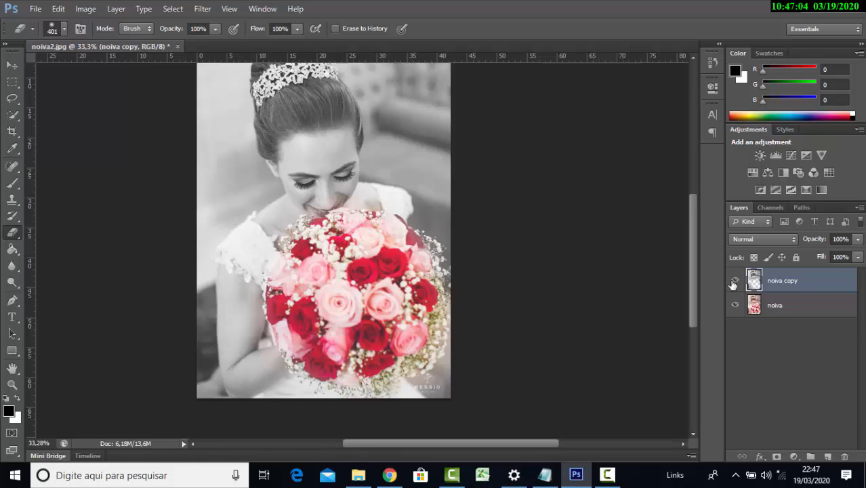
- Check the topic list in the A3 Notepad file and return to Photoshop
left_click(545, 475)
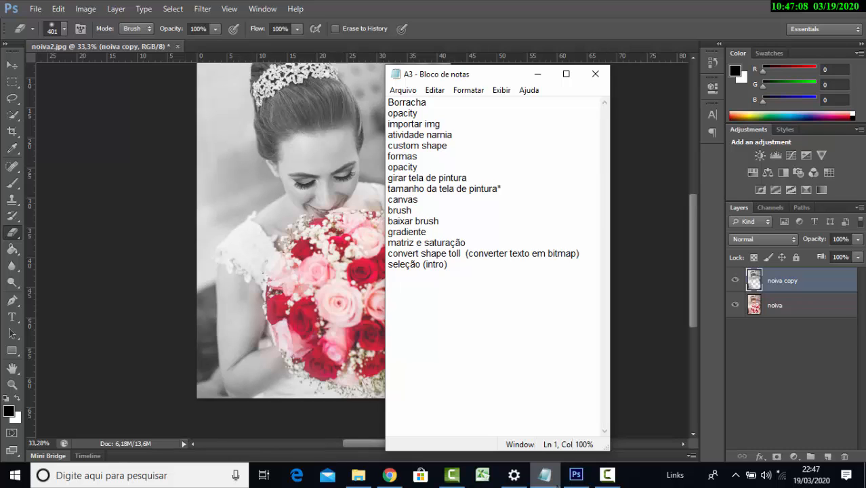
left_click(545, 475)
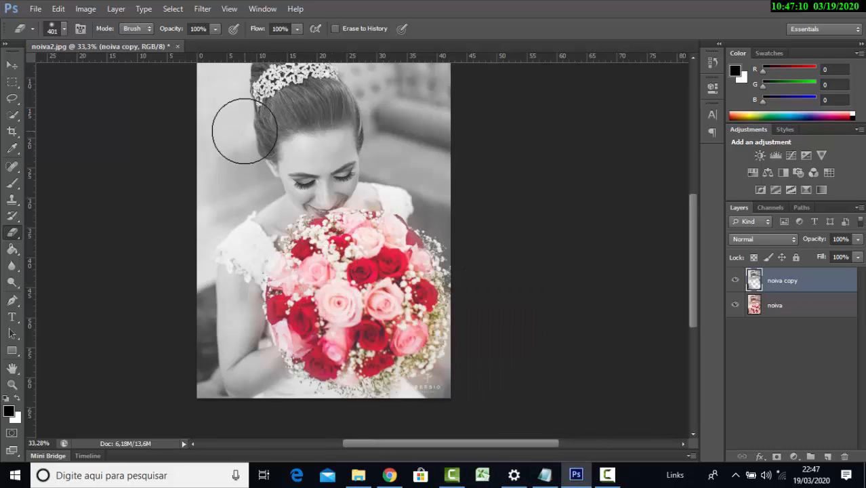
- Create a new International Paper A4 document with centimeters as its unit and convert its locked Background into a regular layer
left_click(31, 10)
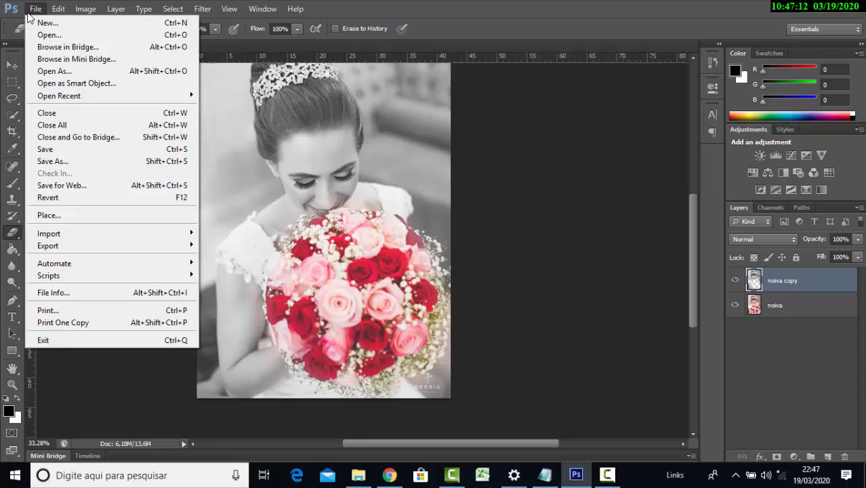
left_click(39, 24)
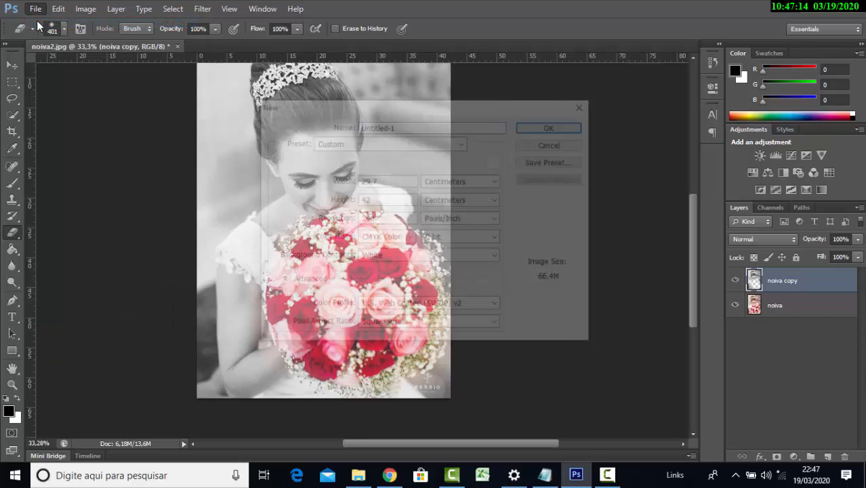
left_click_drag(337, 106, 226, 105)
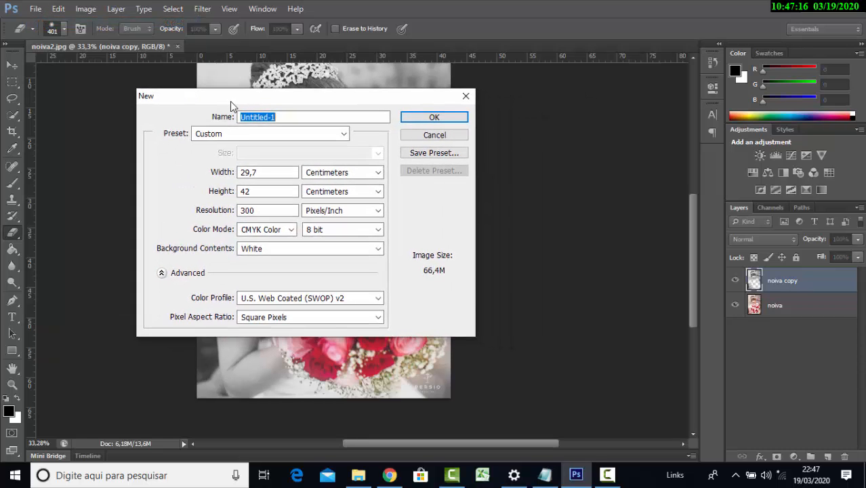
left_click(252, 134)
left_click(267, 188)
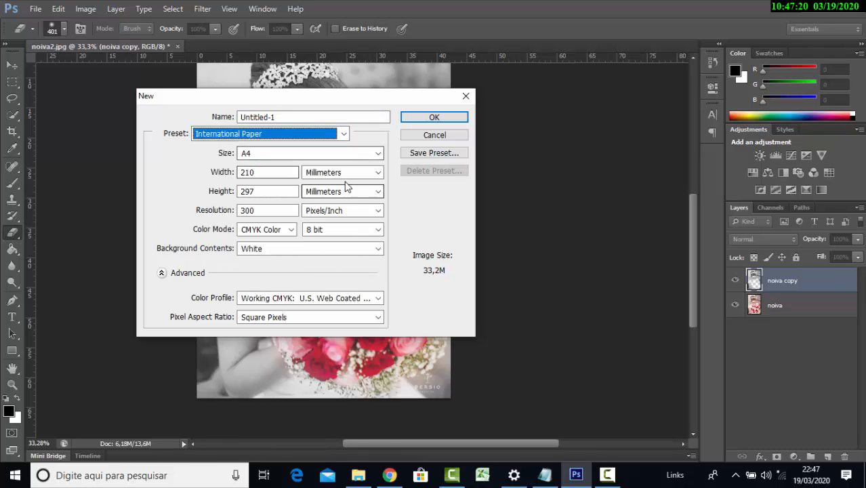
left_click(366, 173)
left_click(350, 205)
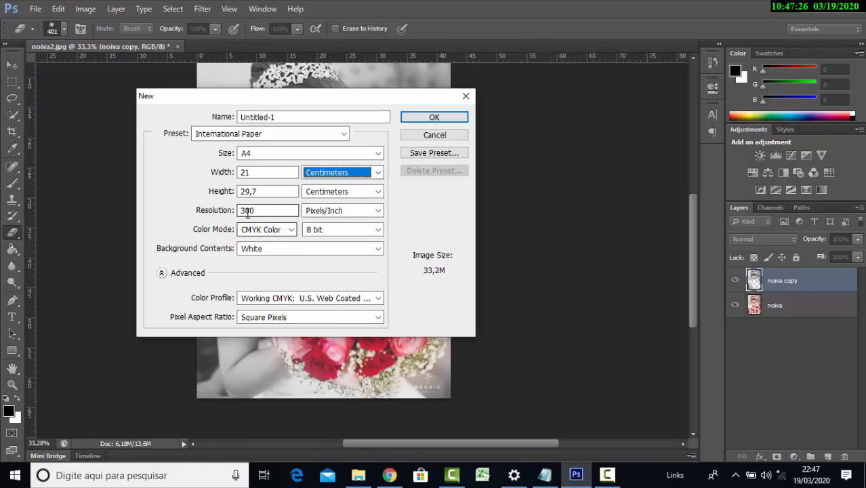
left_click(456, 117)
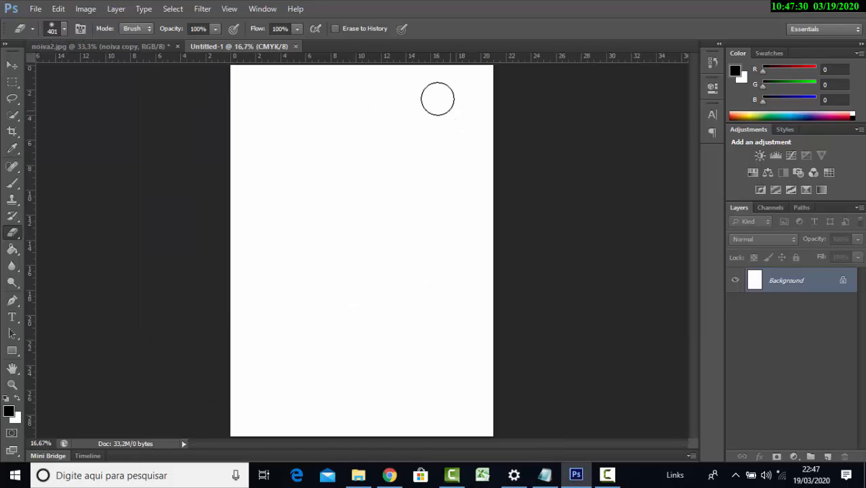
double_click(851, 286)
left_click(546, 148)
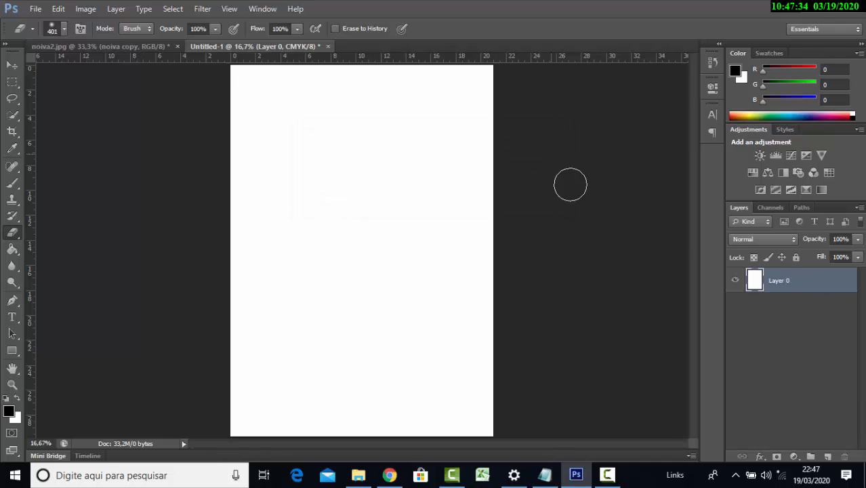
- Activate the Brush tool and choose the 134 px grass-shaped tip from the enlarged brush preset picker
left_click(13, 184)
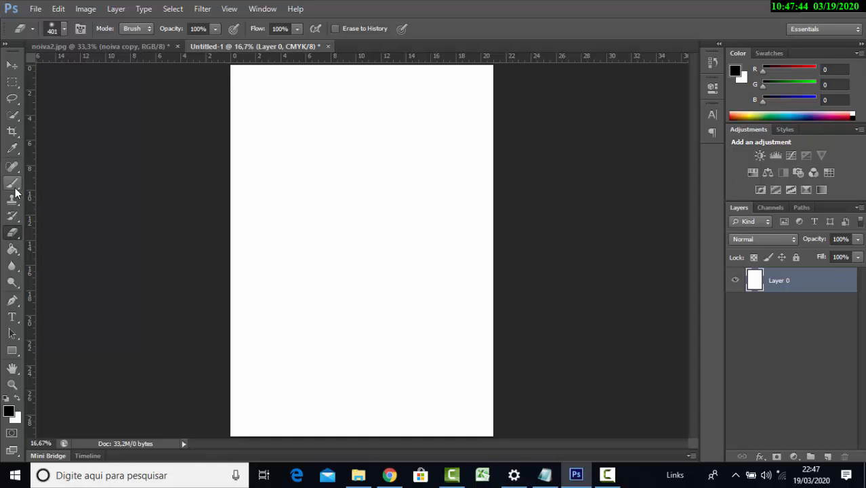
left_click(14, 190)
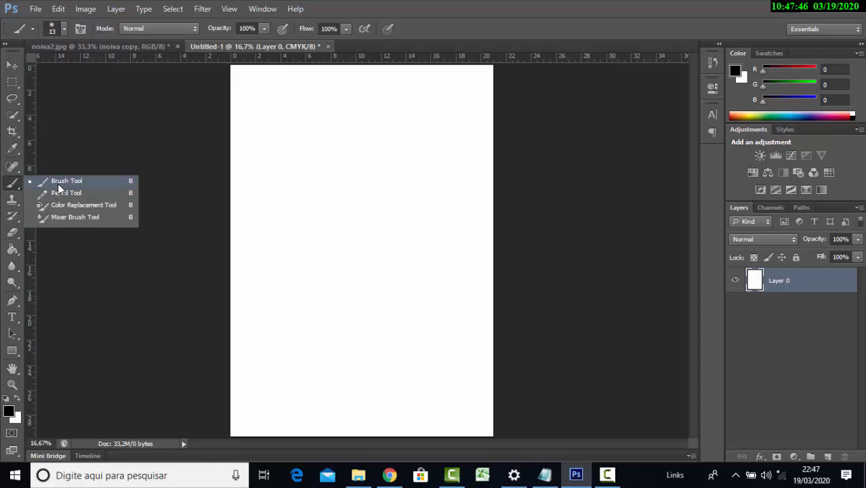
left_click(58, 187)
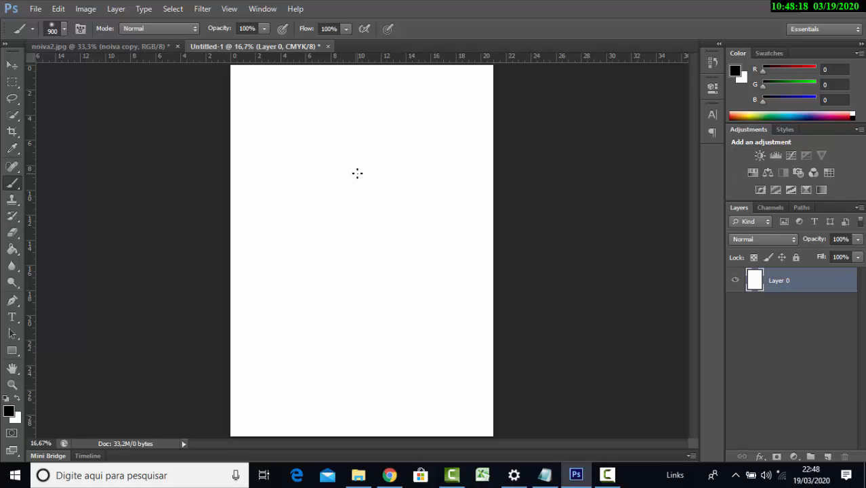
left_click(63, 29)
left_click(63, 30)
left_click(63, 30)
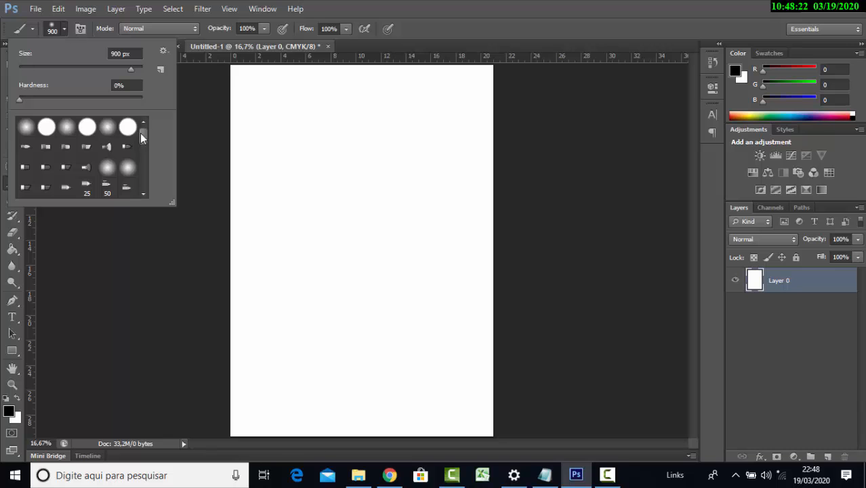
mouse_move(140, 133)
left_mouse_down()
mouse_move(145, 185)
mouse_move(146, 149)
mouse_move(146, 183)
mouse_move(212, 256)
left_mouse_up()
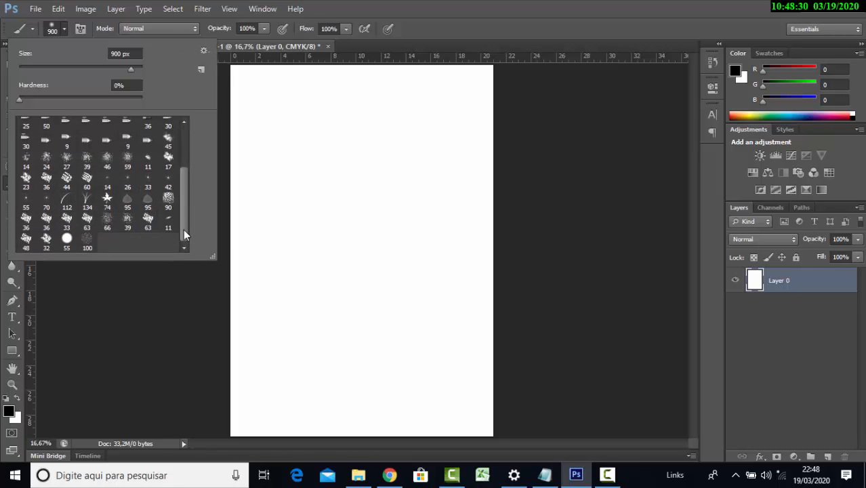
mouse_move(184, 229)
left_mouse_down()
mouse_move(182, 176)
mouse_move(186, 233)
left_mouse_up()
mouse_move(186, 228)
left_mouse_down()
mouse_move(191, 209)
mouse_move(191, 228)
left_mouse_up()
scroll(120, 190, "up", 2)
scroll(121, 192, "down", 2)
left_click(87, 204)
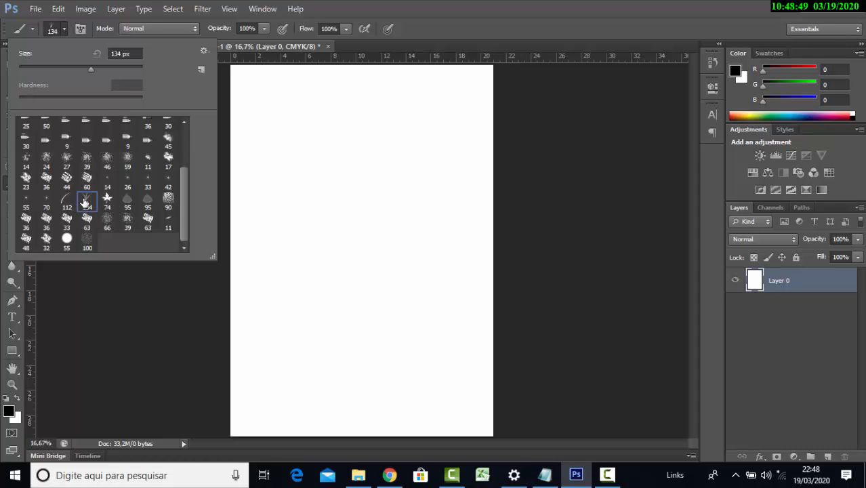
- Set the foreground color to dark green 015103
left_click(9, 411)
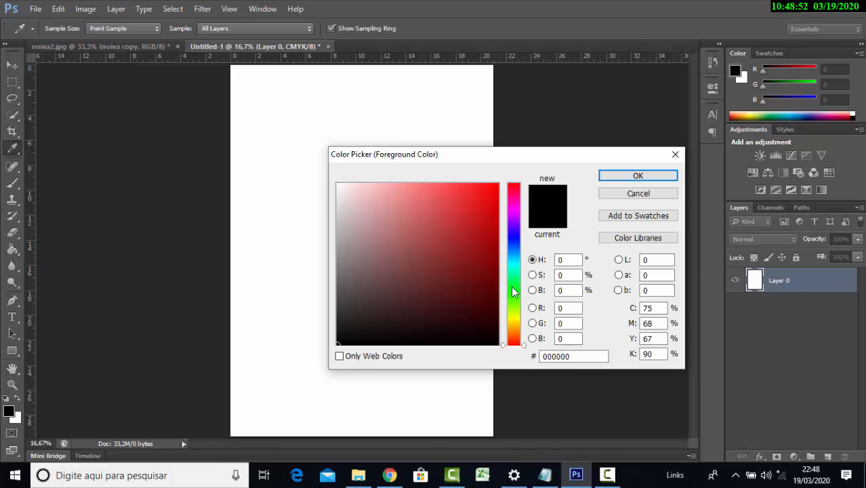
left_click(509, 291)
left_click(496, 292)
left_click(496, 294)
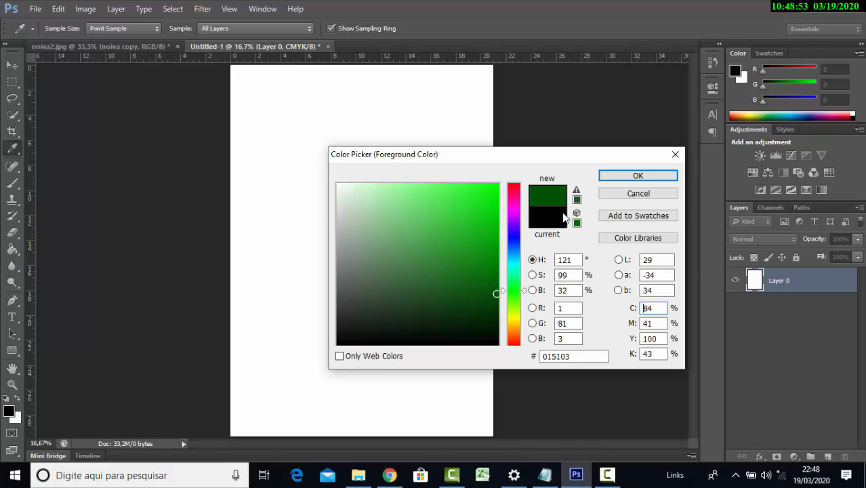
left_click(633, 176)
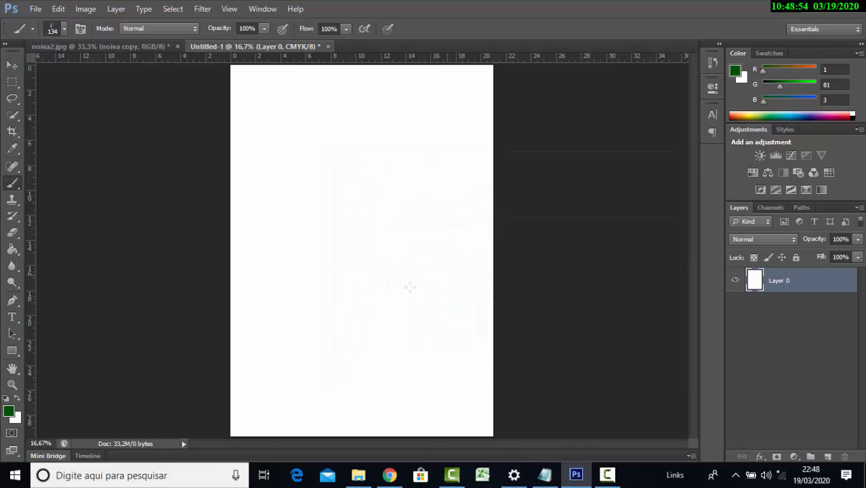
- Set the grass brush size to 149 px
left_click(63, 29)
left_click_drag(88, 70, 69, 69)
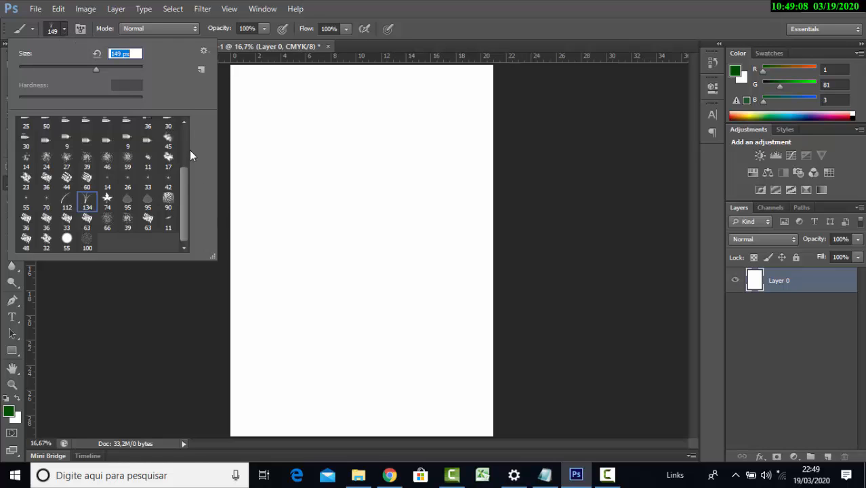
left_click(63, 31)
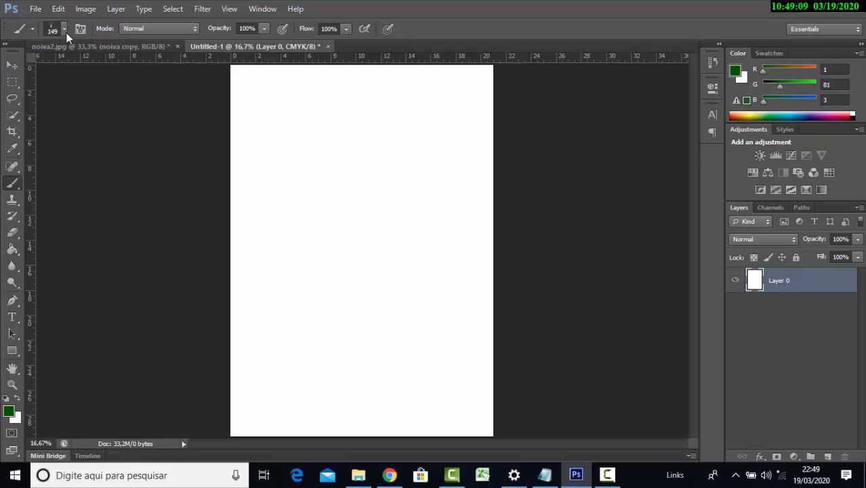
- Enlarge the grass brush to 1500 px and paint overlapping tufts of grass across the lower half of Layer 0
left_click(321, 292)
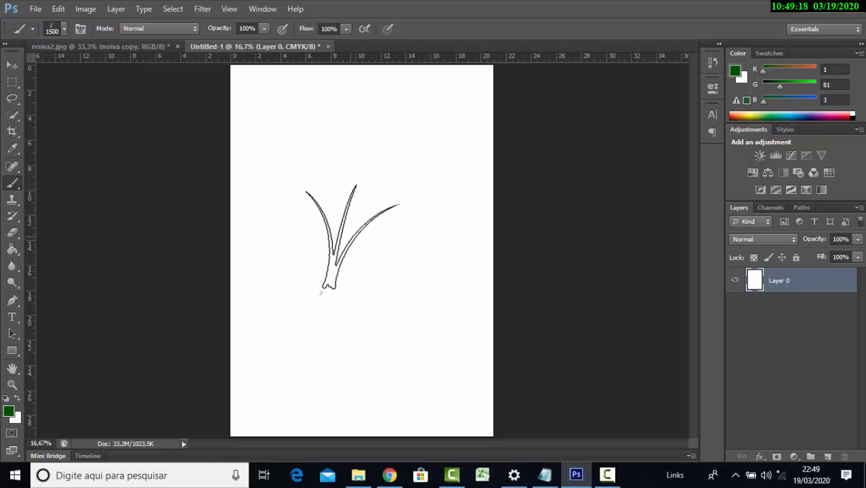
left_click(342, 254)
left_click(357, 280)
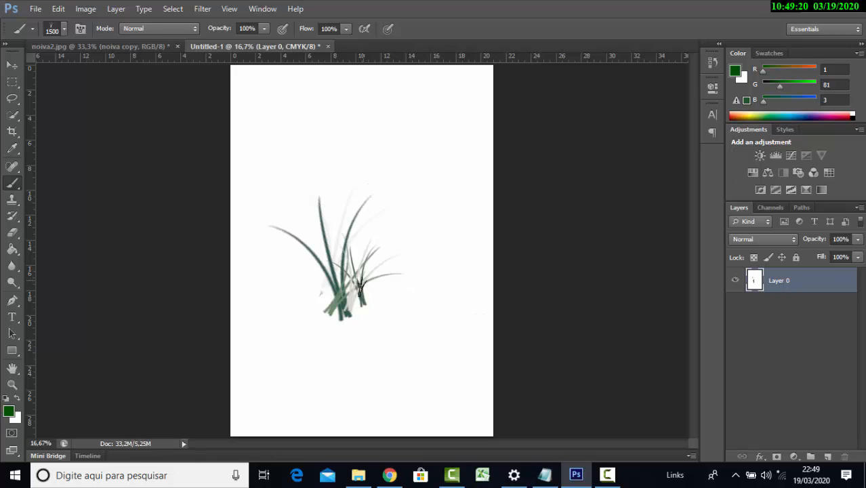
left_click(374, 298)
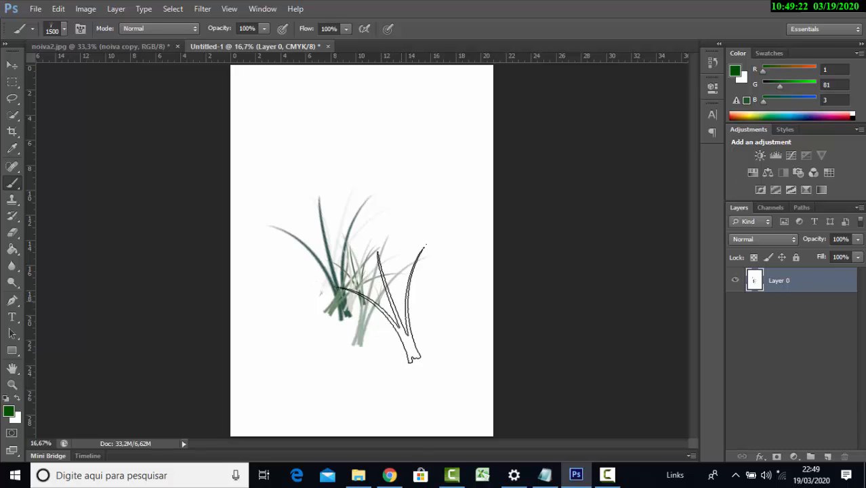
left_click(413, 303)
left_click(434, 305)
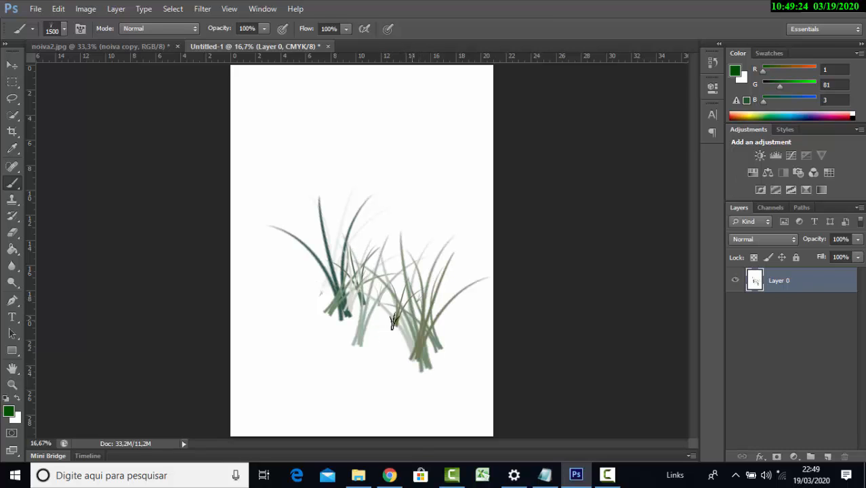
left_click(359, 317)
left_click(323, 337)
left_click(271, 326)
mouse_move(268, 322)
left_mouse_down()
mouse_move(279, 290)
mouse_move(301, 282)
mouse_move(389, 299)
mouse_move(423, 323)
mouse_move(384, 324)
mouse_move(243, 370)
mouse_move(301, 397)
mouse_move(326, 349)
mouse_move(451, 355)
mouse_move(464, 359)
mouse_move(445, 364)
mouse_move(501, 390)
mouse_move(528, 254)
left_mouse_up()
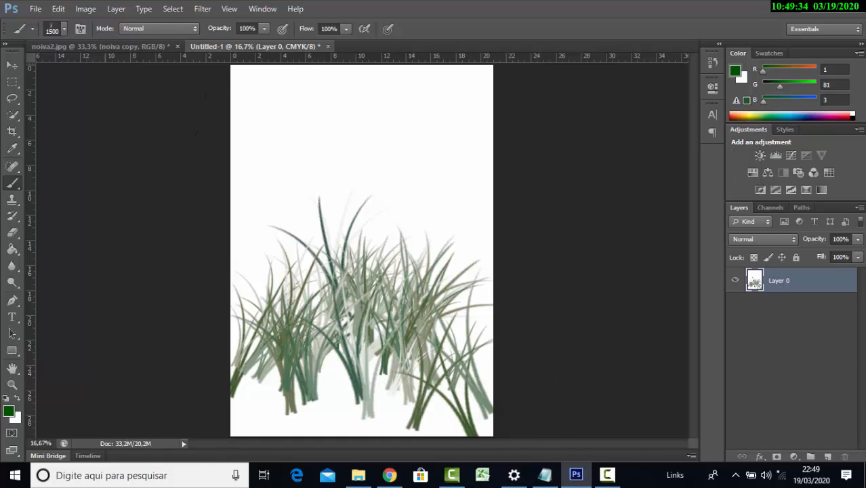
- Choose the second 95 px leaf brush tip, enlarge it to 1300 px and stamp a leaf above the grass
left_click(66, 34)
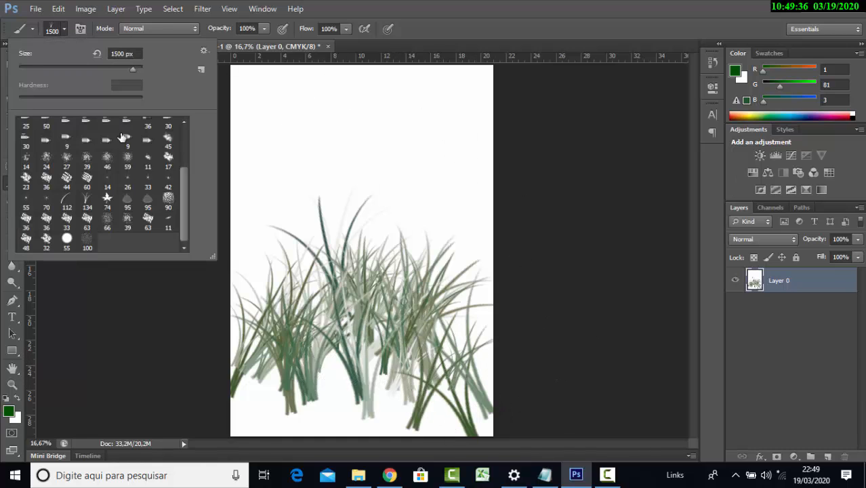
left_click(147, 205)
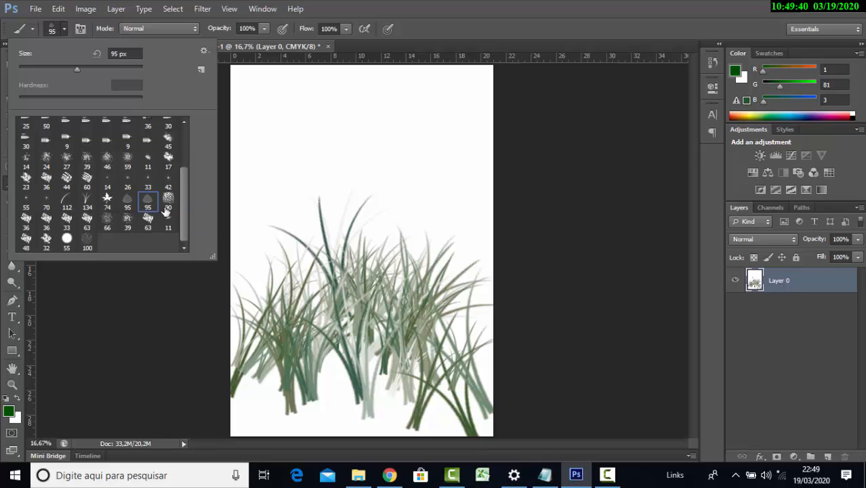
left_click(293, 181)
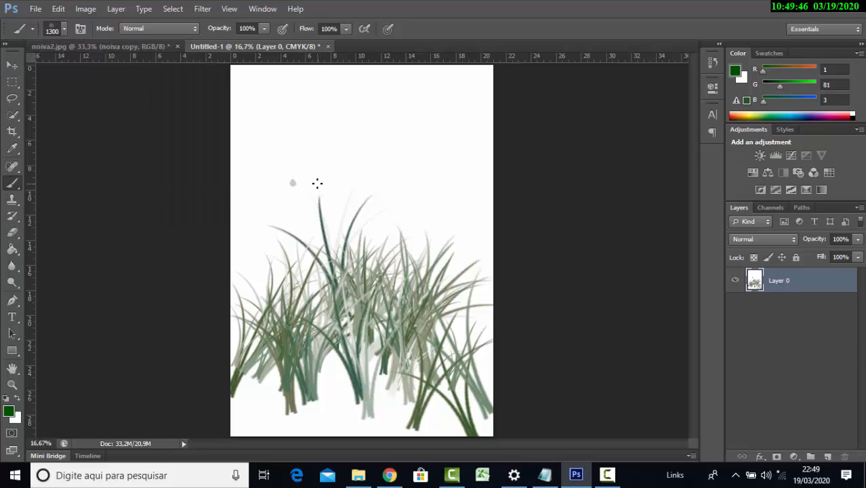
left_click(386, 144)
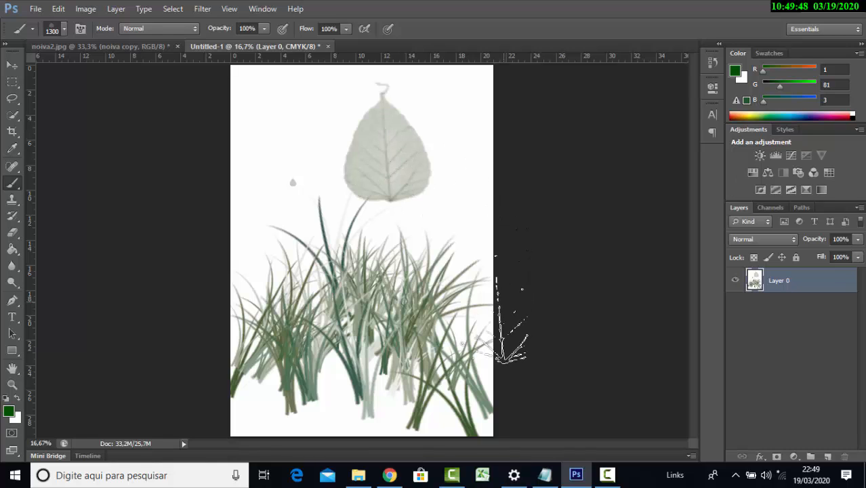
- Choose the Star 70 pixels brush tip, enlarge it to 3400 px and stamp stars beside the leaf and over the grass's right side
left_click(64, 30)
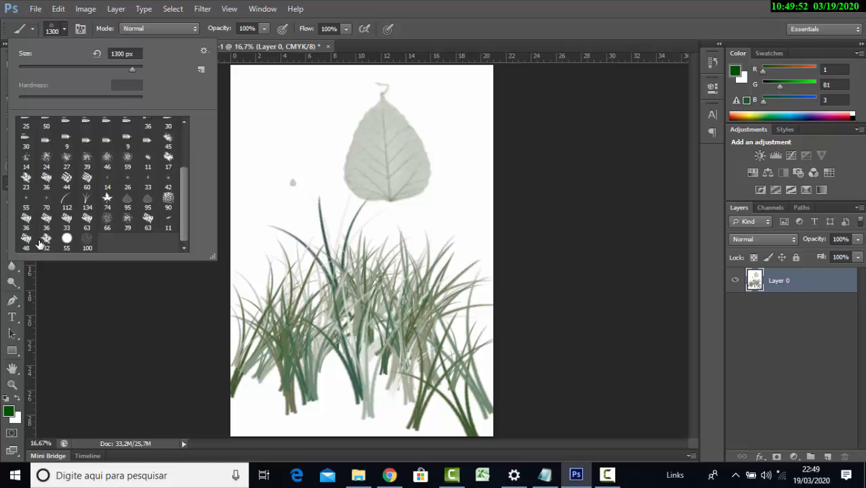
left_click(46, 202)
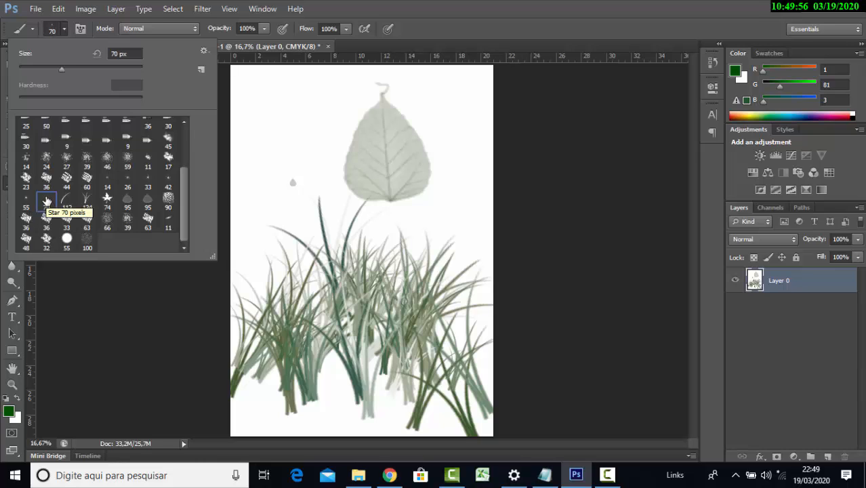
left_click(66, 29)
key("bracketright")
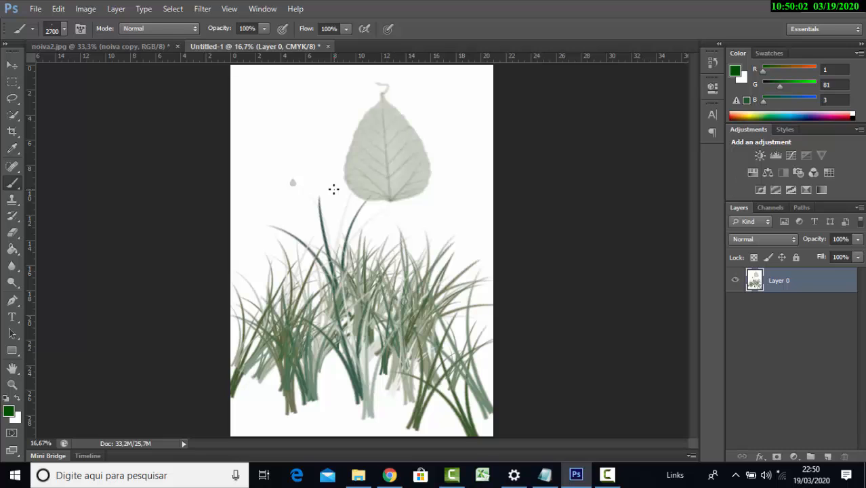
left_click(305, 130)
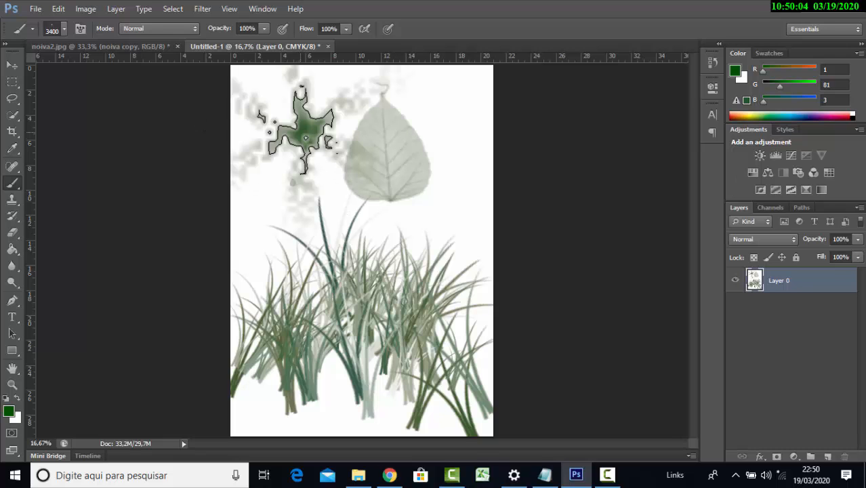
left_click(447, 256)
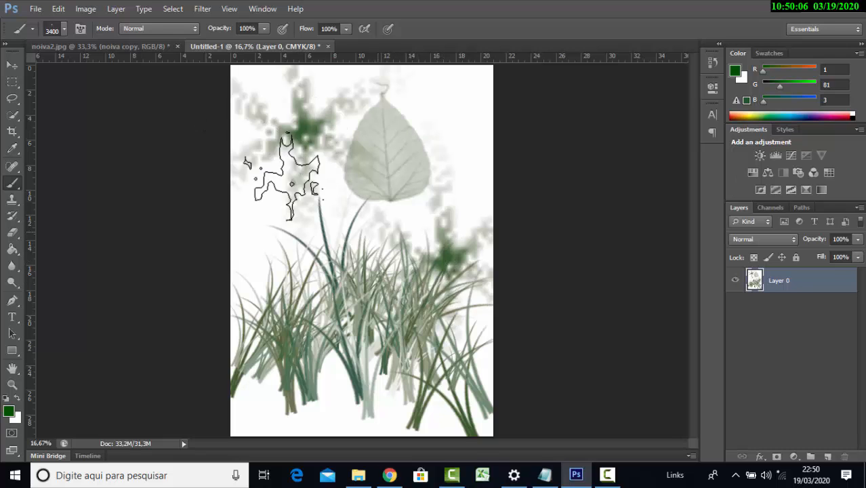
- Choose the 55 px star brush tip, enlarge it to 1500 px and stamp smaller stars left of the grass and right of the leaf
left_click(64, 29)
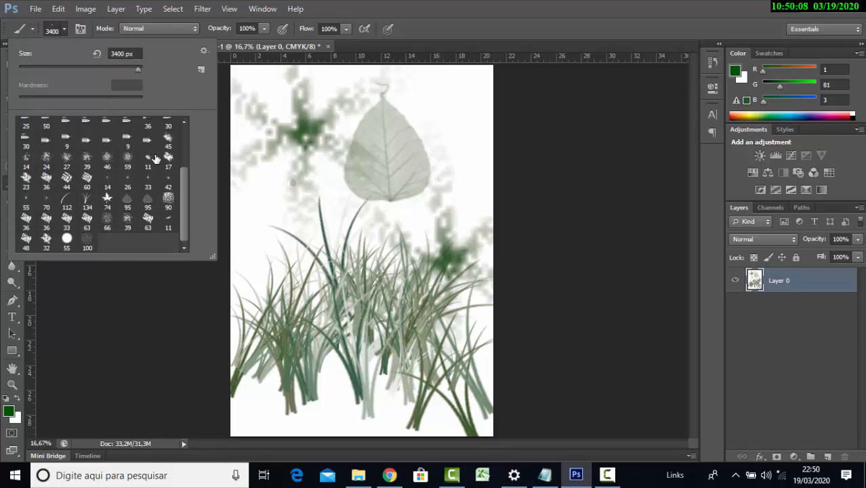
left_click(26, 202)
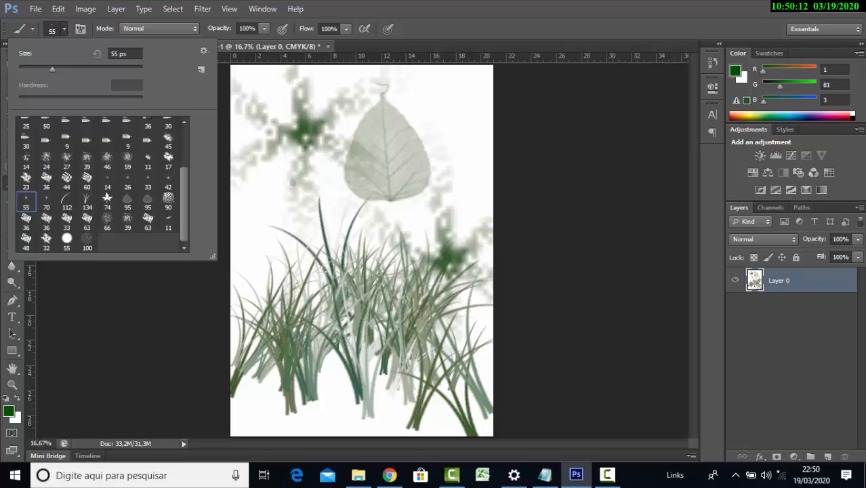
left_click(267, 195)
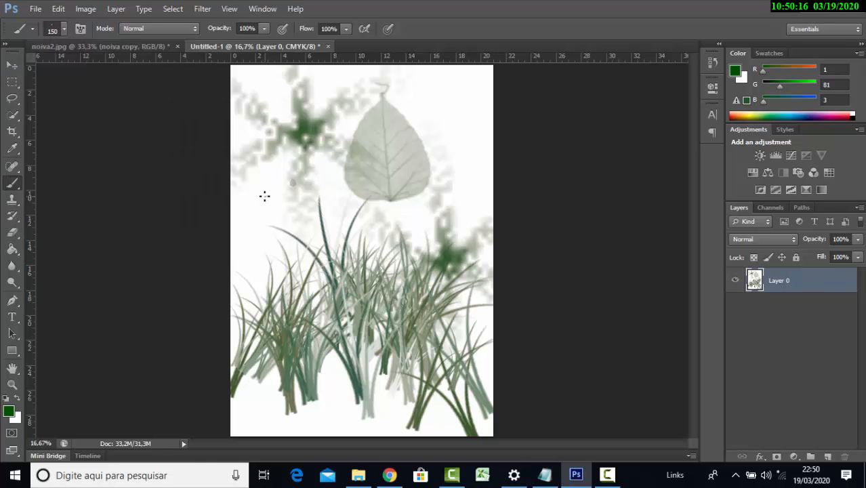
key("bracketright")
key("bracketright")
key("bracketright")
key("bracketright")
key("bracketright")
key("bracketright")
key("bracketright")
key("bracketright")
left_click(266, 212)
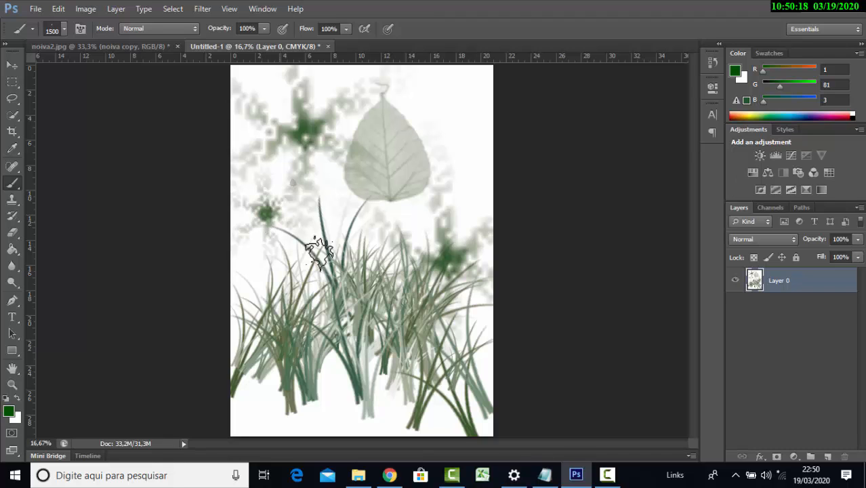
left_click(441, 105)
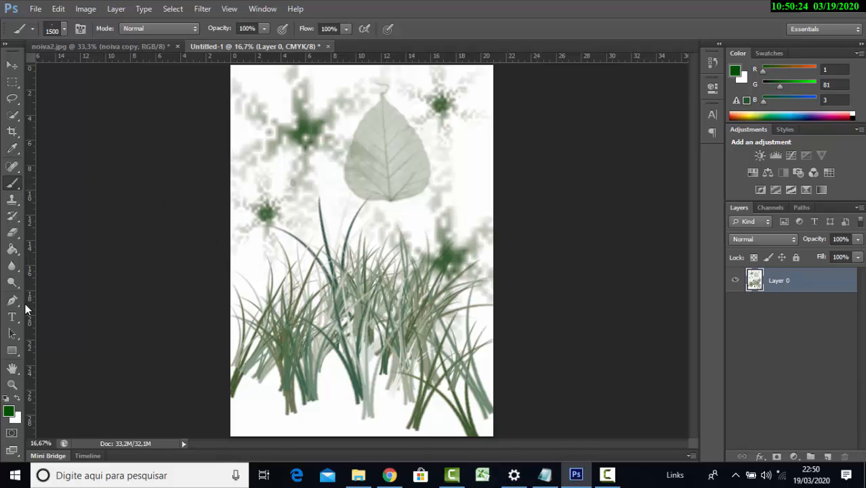
- Draw a text box across the page over the leaf's base and enter the text Brusheezy
left_click(18, 315)
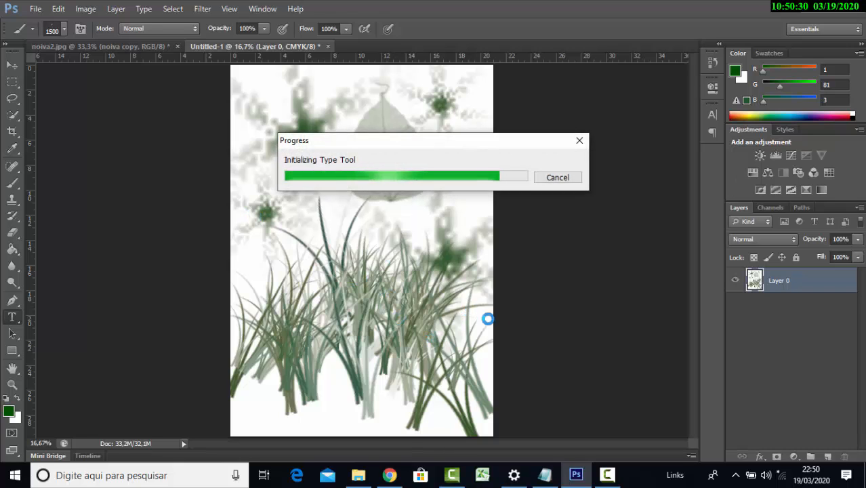
left_click_drag(239, 182, 482, 246)
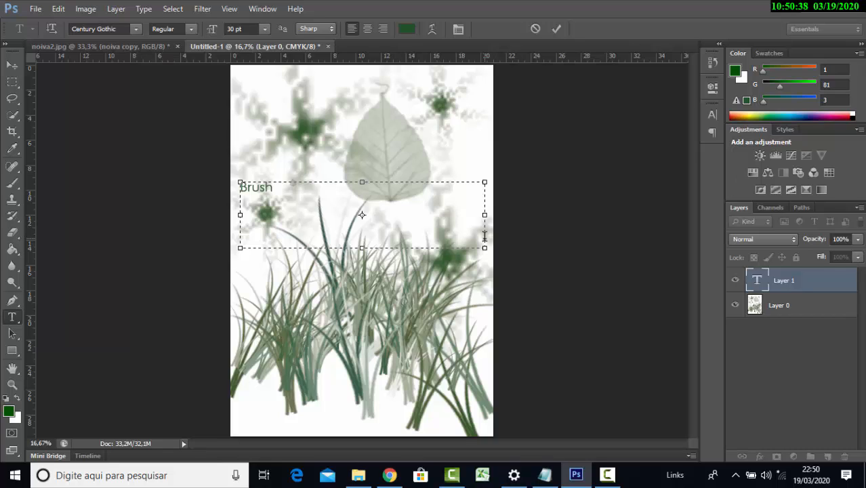
type("Brusheezy")
- Select all of the Brusheezy text and set its font size to 60 pt
left_click_drag(351, 187, 209, 177)
mouse_move(321, 188)
left_mouse_down()
mouse_move(238, 183)
mouse_move(268, 181)
mouse_move(238, 191)
mouse_move(240, 178)
left_mouse_up()
key("ctrl+a")
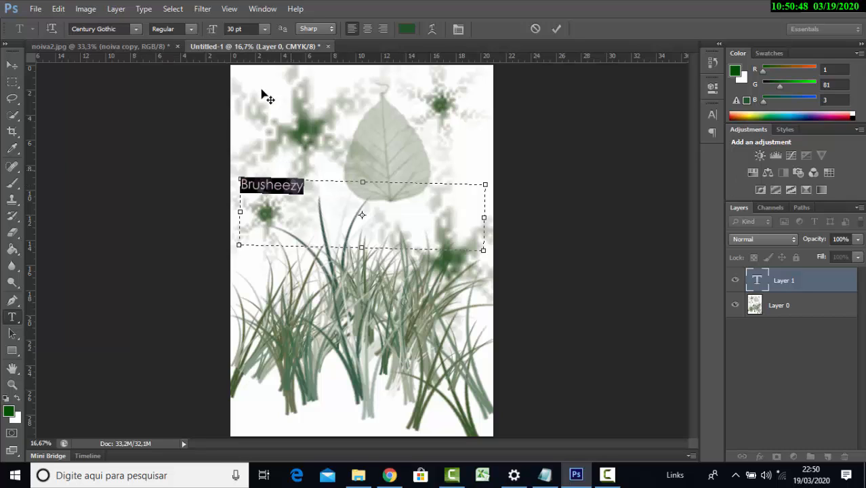
left_click_drag(249, 27, 212, 30)
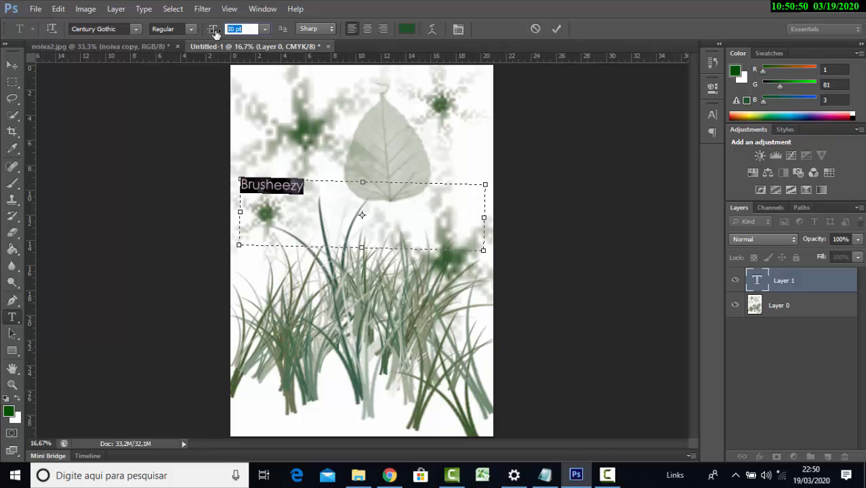
scroll(240, 35, "up", 12)
scroll(240, 35, "up", 7)
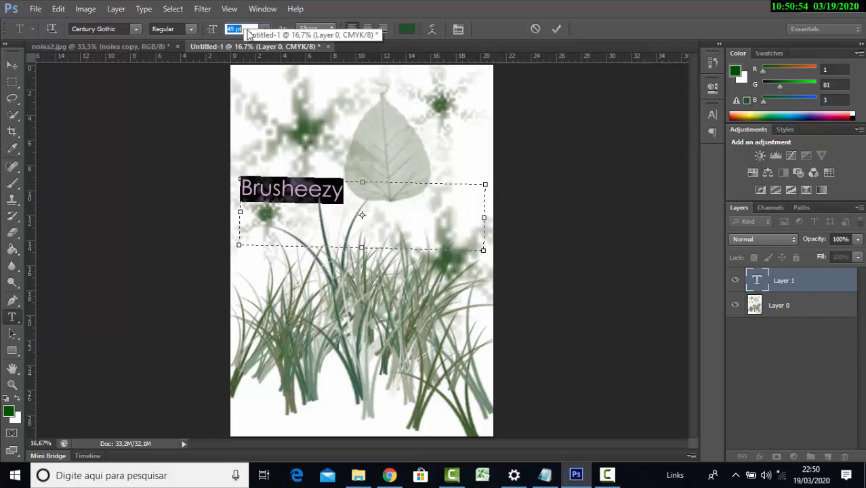
scroll(246, 30, "up", 11)
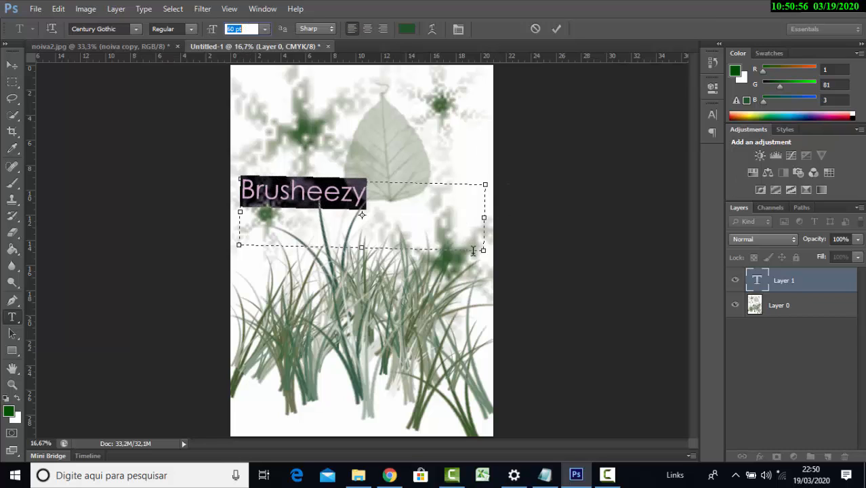
- Rotate the tilted text box back to level and center the Brusheezy text within it
left_click_drag(487, 264, 488, 263)
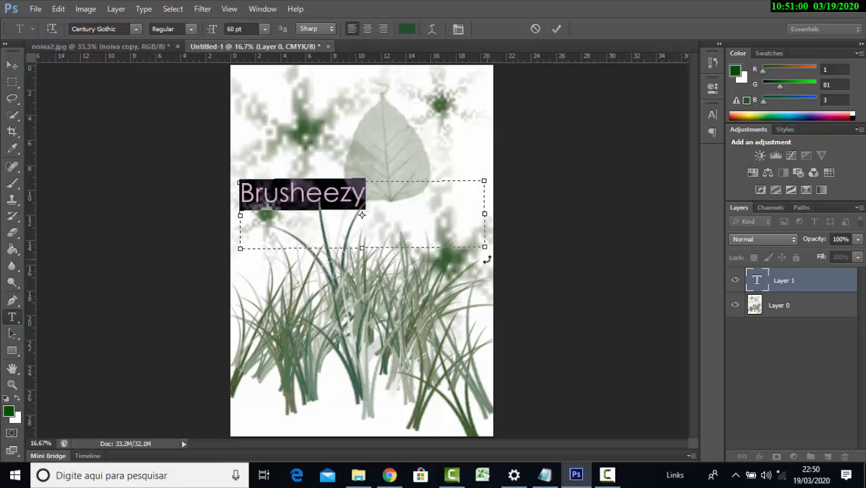
left_click(367, 31)
left_click(454, 193)
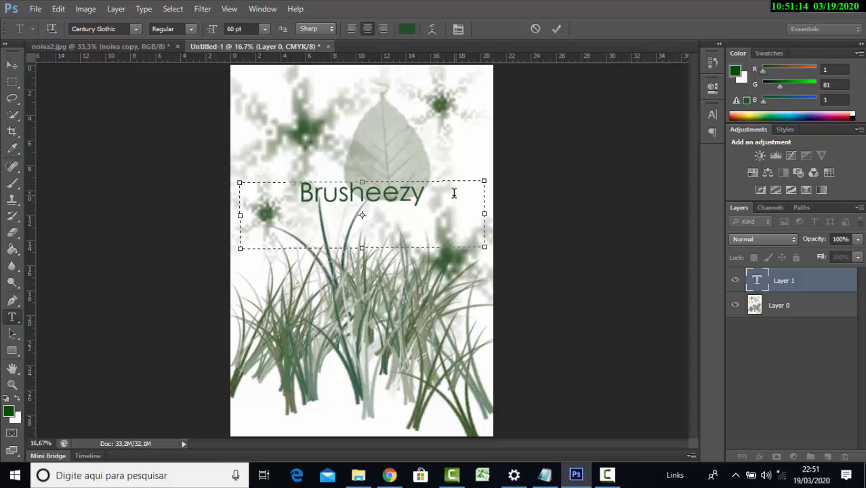
- Switch to the A3 notes in Notepad and move the window clear of the artwork to review the topic list
left_click(538, 474)
left_click_drag(485, 73, 613, 106)
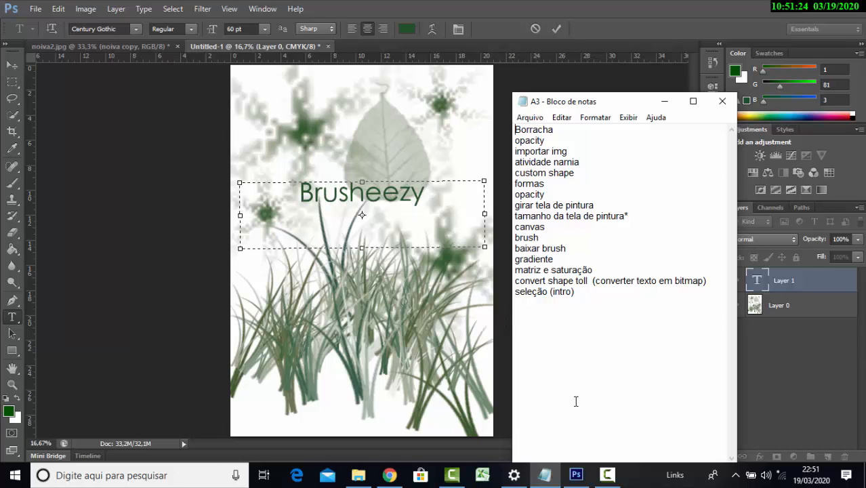
mouse_move(573, 479)
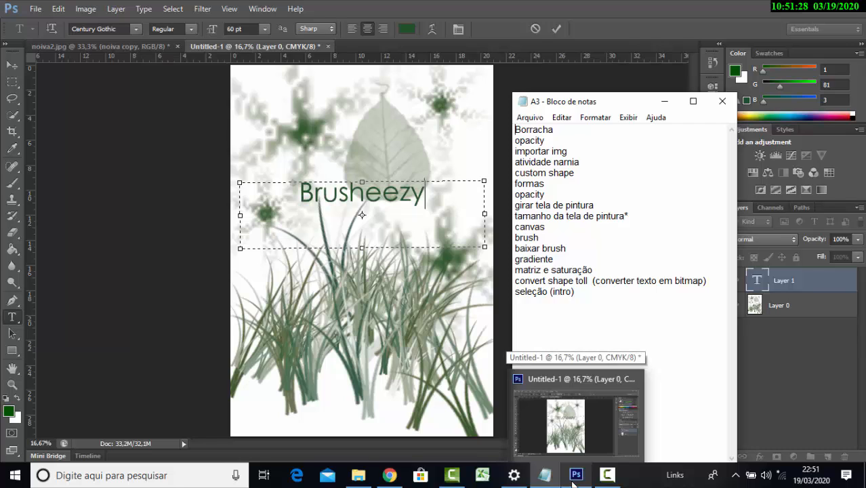
- Return to Photoshop and move the Brusheezy text just below the leaf
left_click(574, 480)
left_click(12, 64)
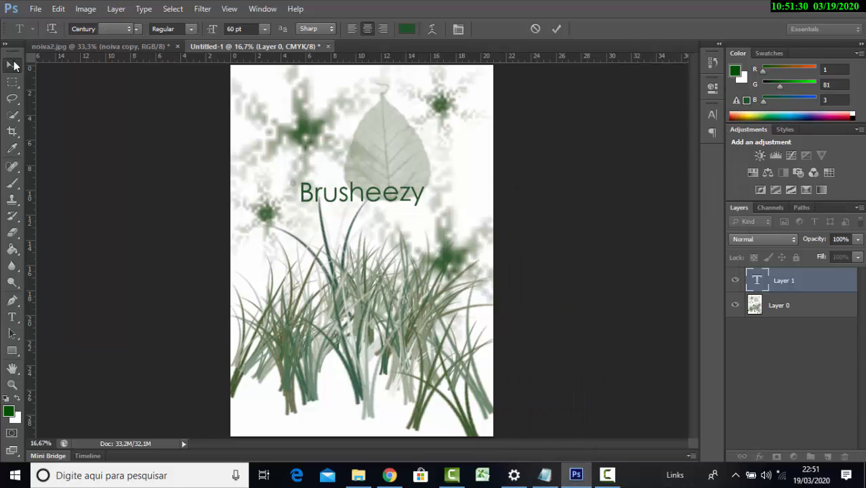
left_click_drag(362, 196, 369, 221)
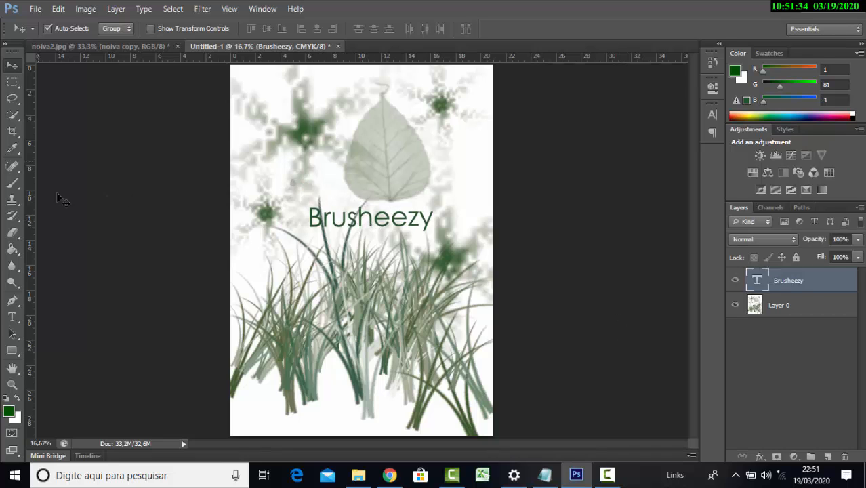
- Create a new white A4 CMYK document at 300 pixels/inch measured in centimeters, and convert its Background to Layer 0
left_click(34, 9)
left_click(47, 24)
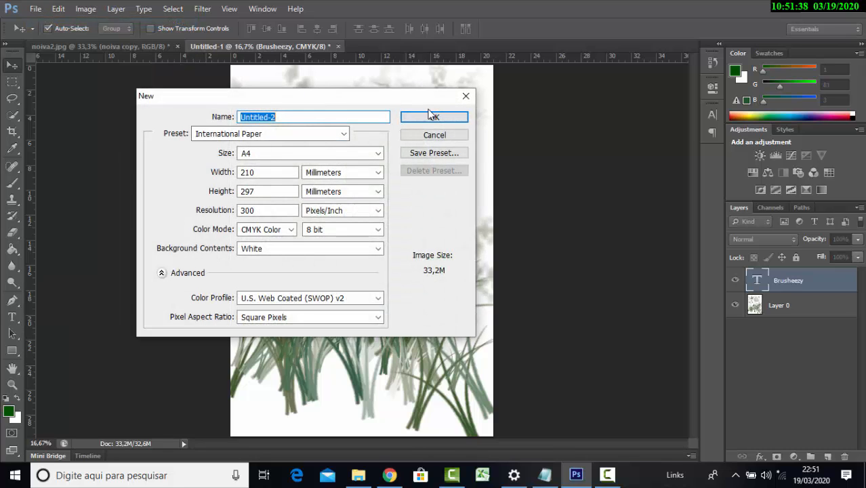
left_click(378, 172)
left_click(353, 202)
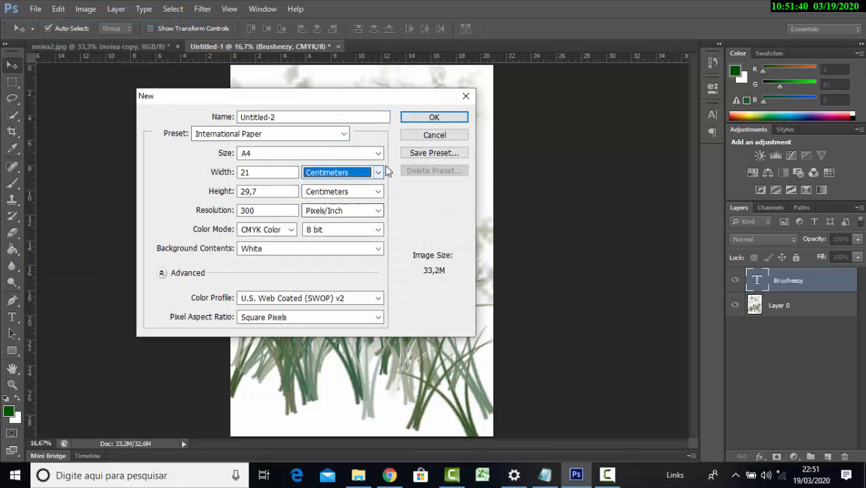
left_click(432, 119)
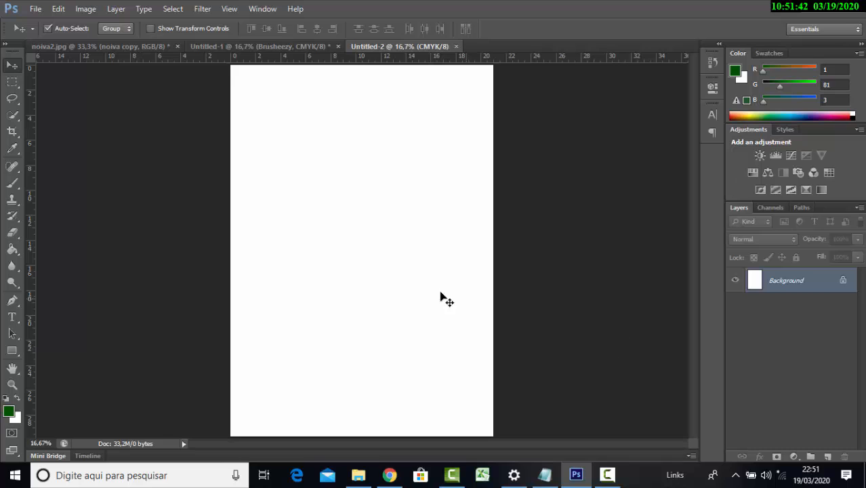
double_click(841, 282)
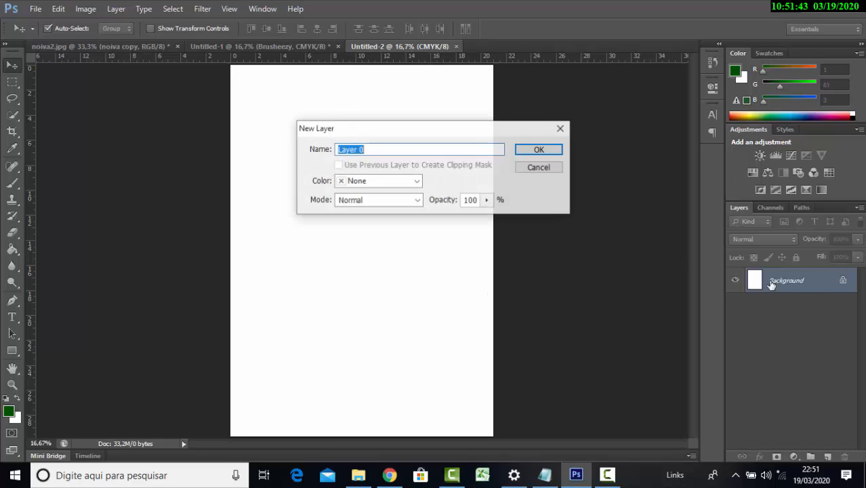
left_click(545, 150)
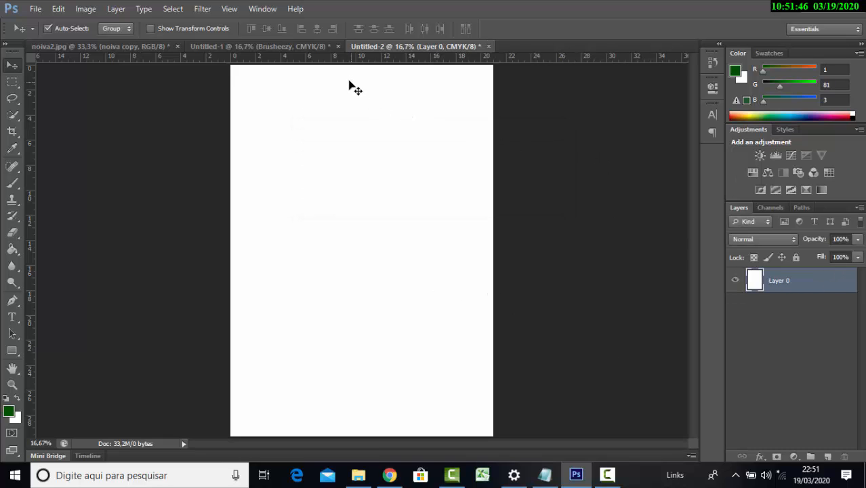
- Fill Layer 0 with a linear gradient using the Chrome preset, running diagonally from the page's upper-left corner to its lower-right corner
left_click(13, 251)
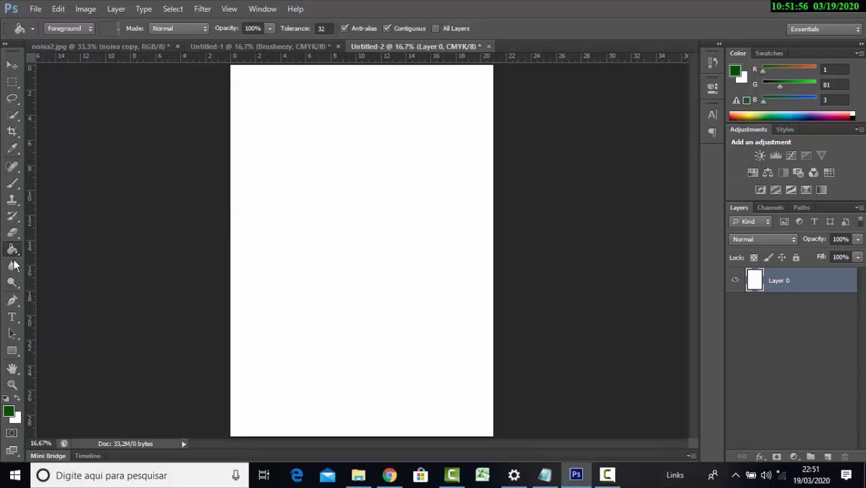
left_click(12, 253)
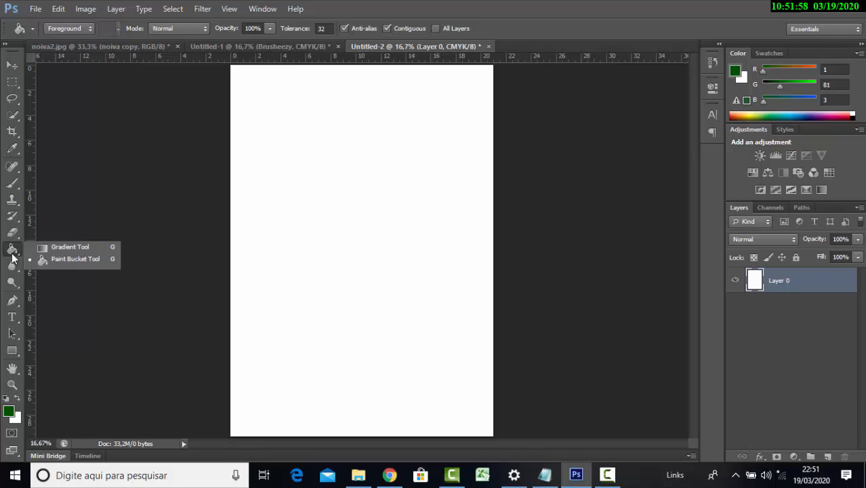
left_click(57, 254)
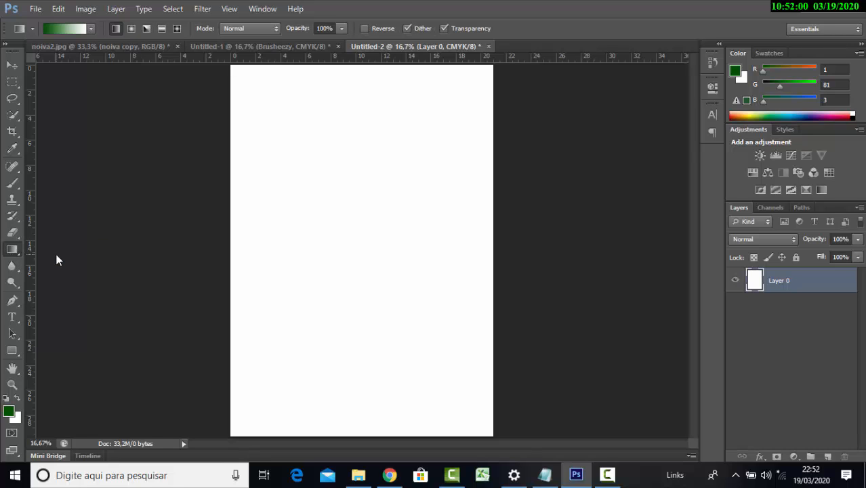
left_click(91, 28)
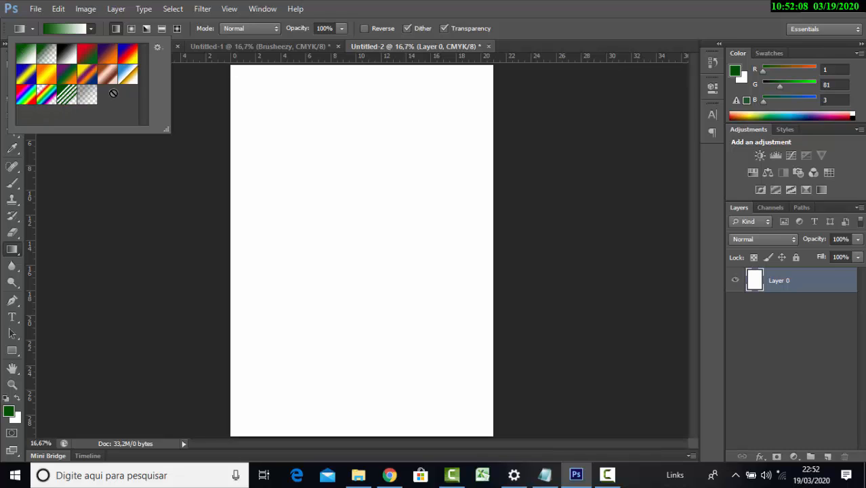
left_click(128, 77)
left_click(91, 29)
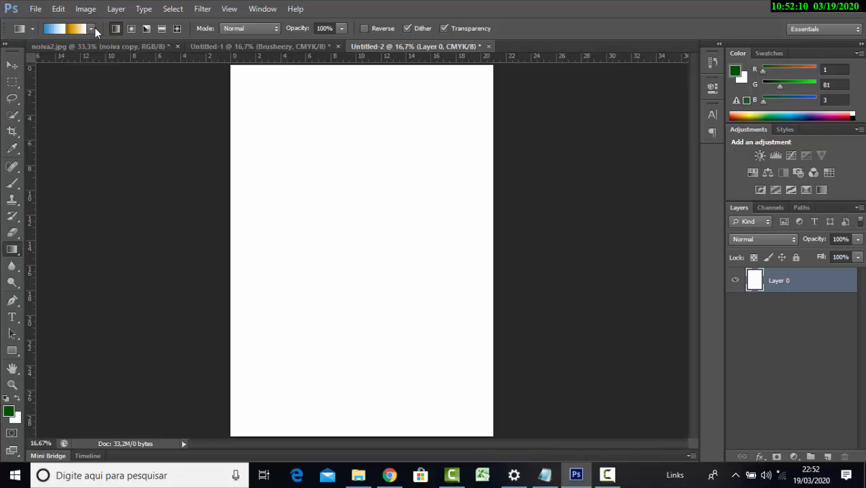
left_click_drag(241, 74, 489, 432)
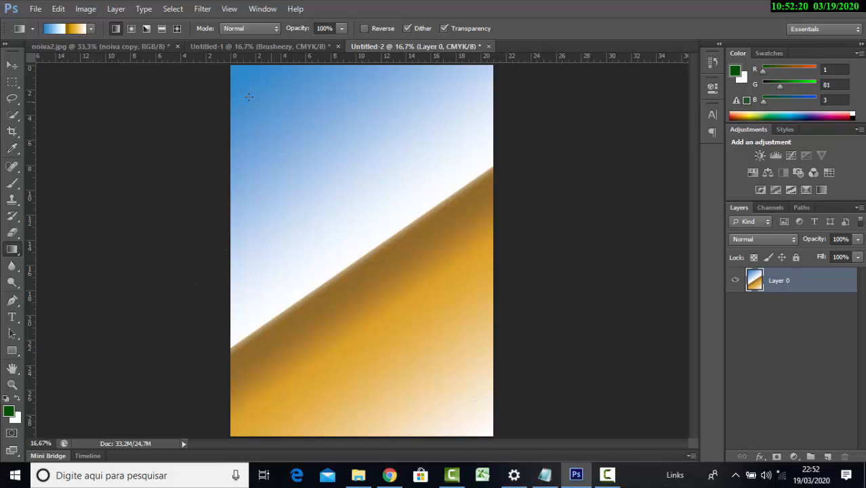
- Refill the page with a shorter diagonal Linear gradient and with a Radial gradient centered in the upper part of the page
left_click(131, 28)
left_click(117, 29)
left_click_drag(257, 86, 468, 264)
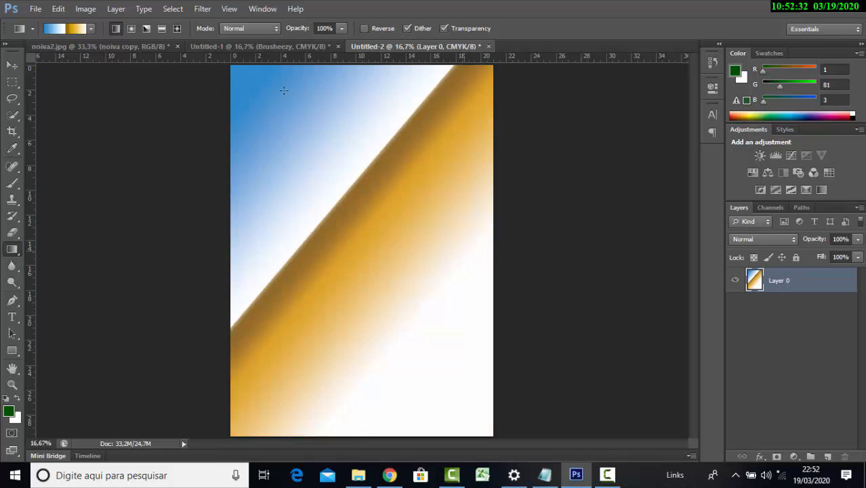
left_click_drag(344, 143, 477, 250)
- Refill the page with an Angle gradient starting near the upper left, and with a Reflected gradient across the upper area
left_click(145, 29)
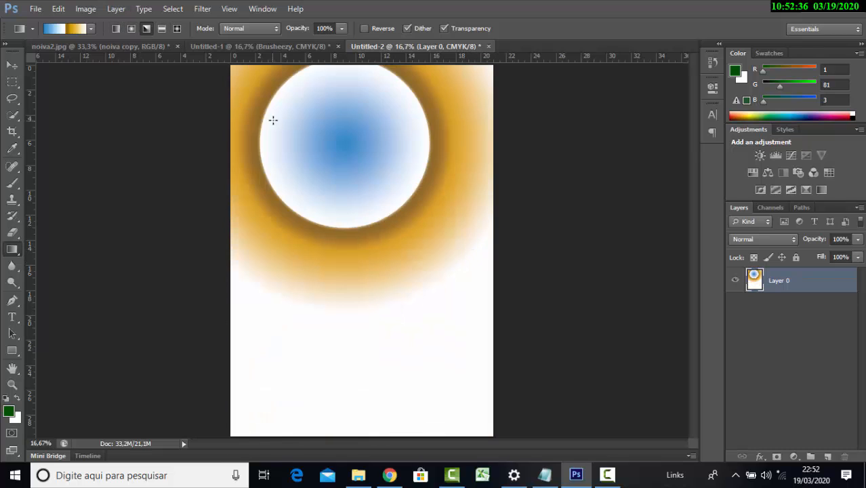
left_click_drag(272, 120, 380, 257)
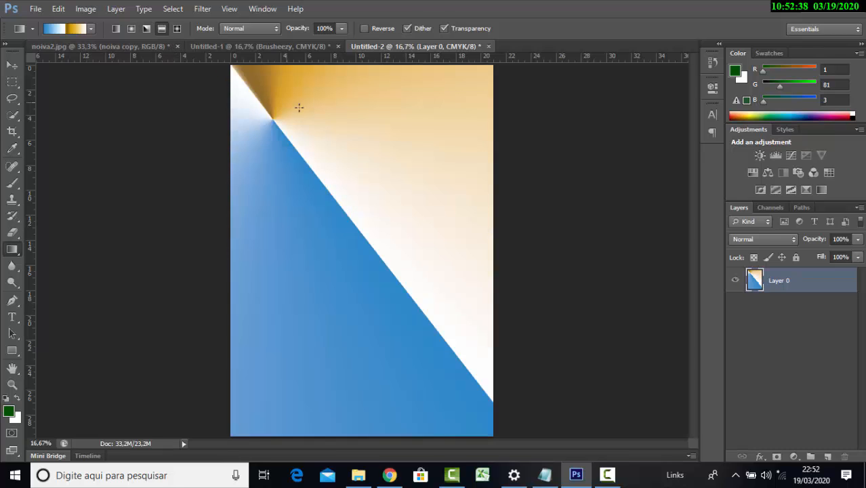
left_click_drag(328, 265, 290, 133)
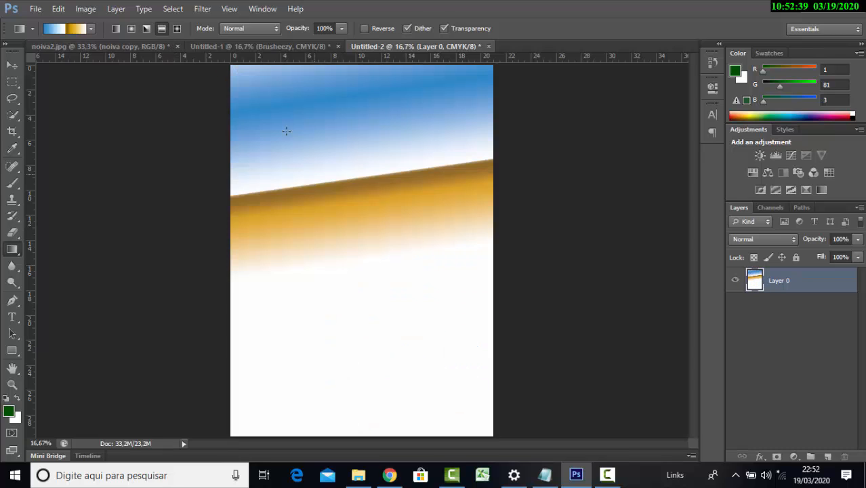
- Try the Diamond gradient style with several diagonal fills of different lengths starting near the page's upper-left corner
left_click(178, 28)
left_click_drag(247, 102, 377, 276)
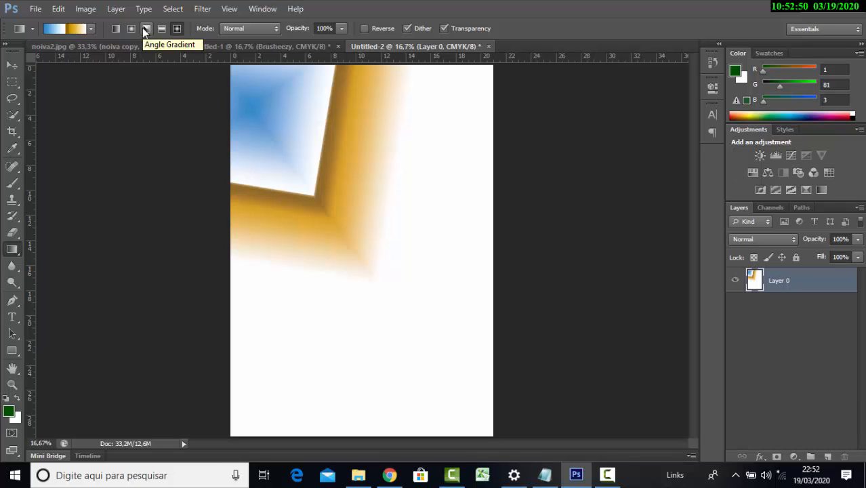
left_click_drag(237, 80, 377, 267)
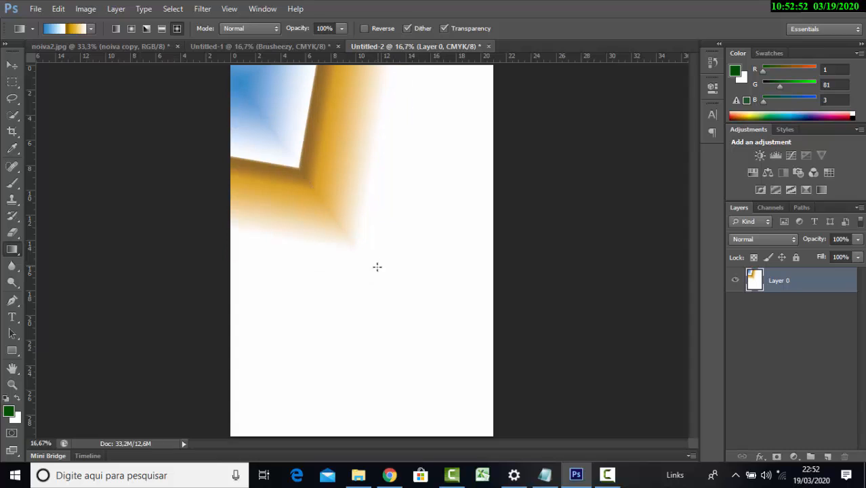
left_click_drag(268, 114, 429, 344)
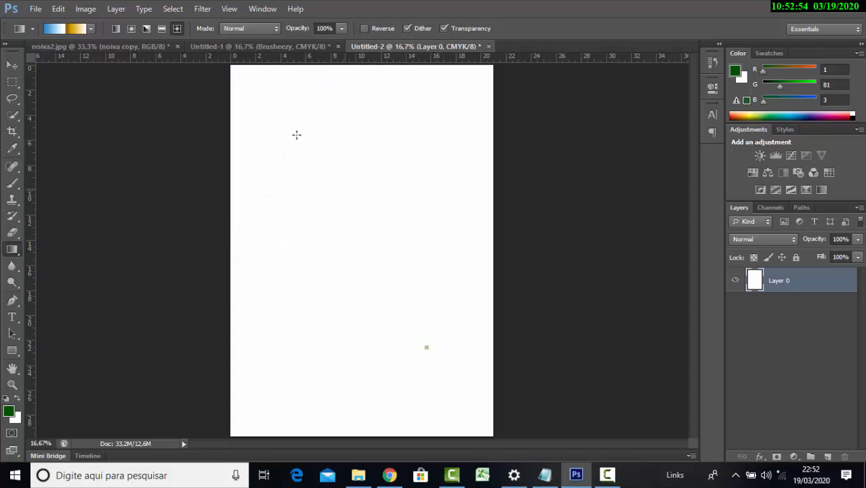
left_click_drag(262, 98, 407, 317)
left_click_drag(268, 129, 447, 386)
left_click_drag(280, 136, 367, 252)
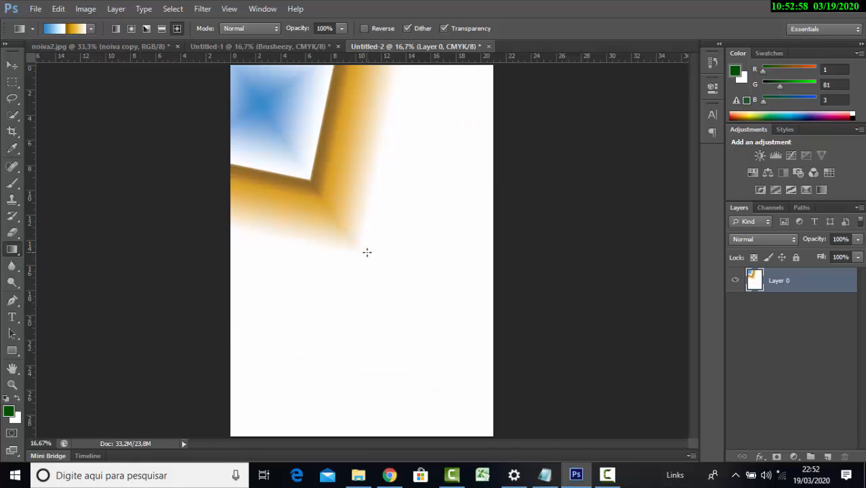
- Refill the page using the Angle gradient style, ending with one that runs from the upper middle to the lower left
left_click(146, 28)
left_click_drag(239, 103, 320, 216)
left_click_drag(354, 146, 260, 425)
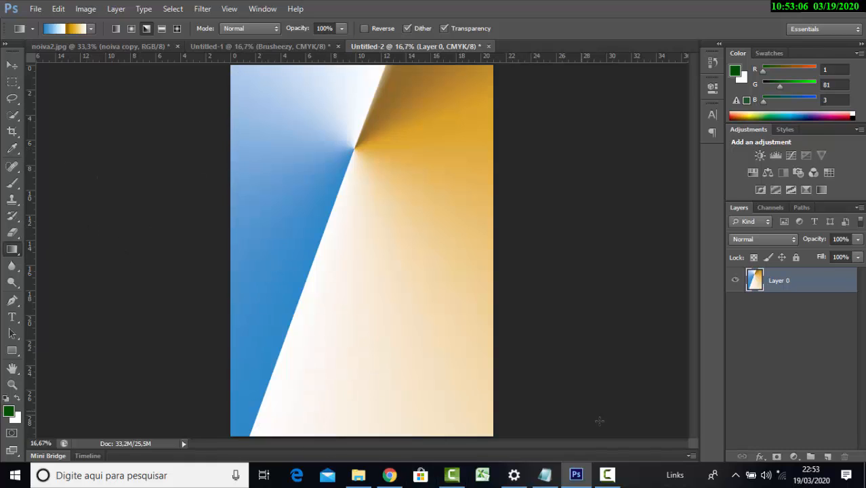
- Check the topic list in the A3 notes in Notepad and return to Photoshop
left_click(546, 475)
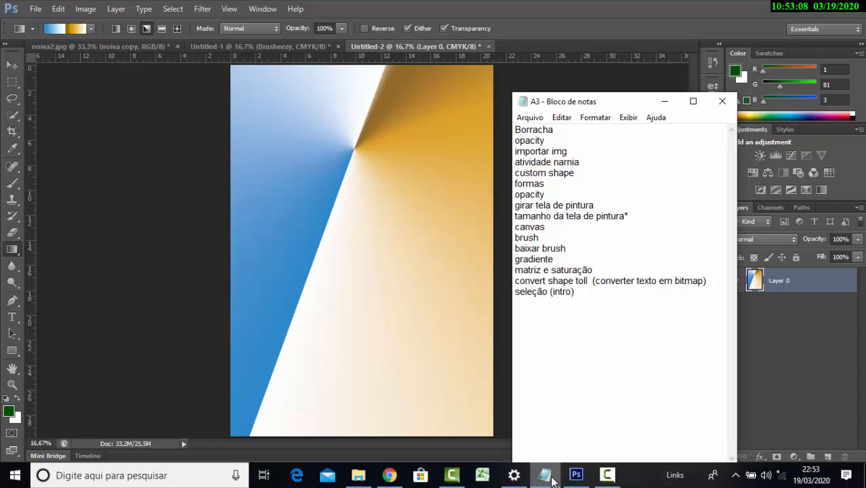
left_click(551, 479)
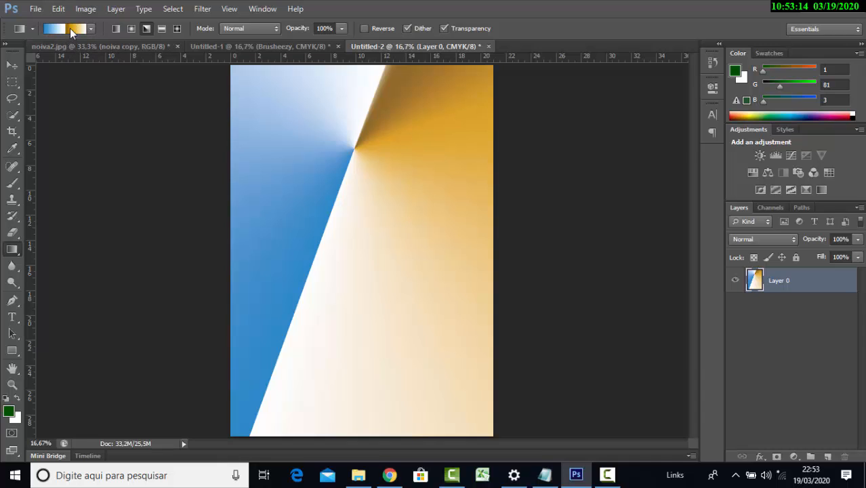
- Open the current gradient for editing, sample several presets and load the Black, White preset
left_click(70, 28)
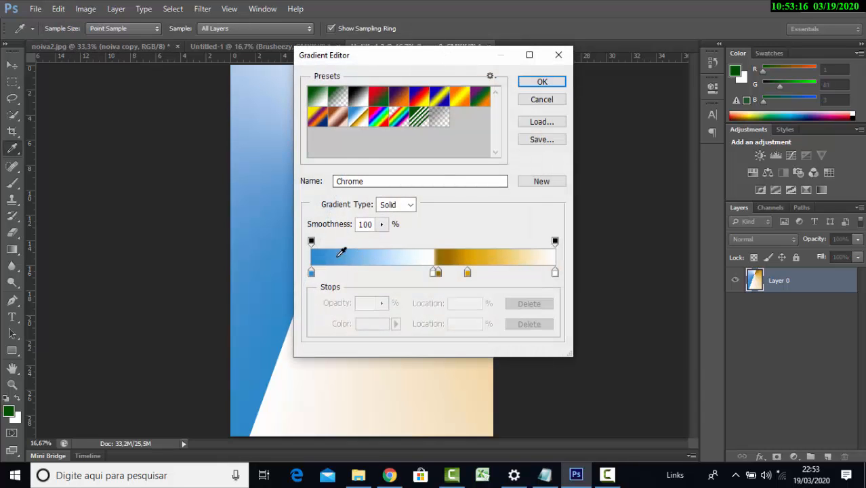
mouse_move(310, 272)
left_mouse_down()
mouse_move(390, 286)
mouse_move(320, 274)
left_mouse_up()
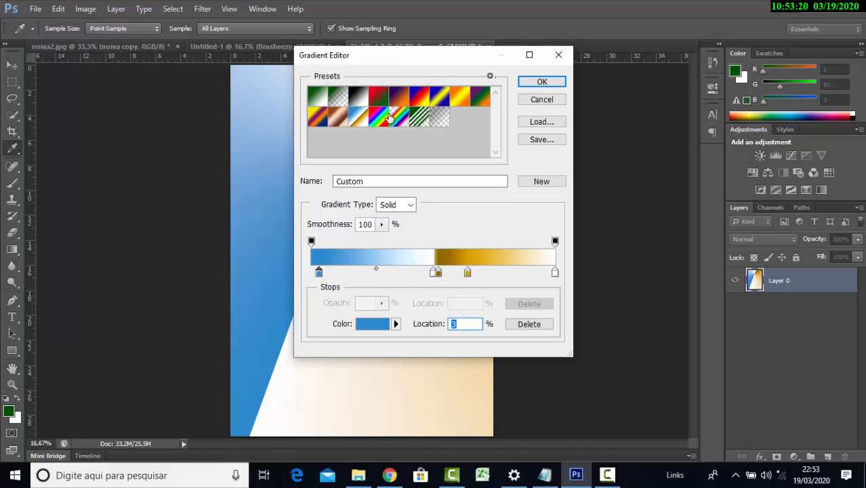
left_click(439, 120)
left_click(312, 101)
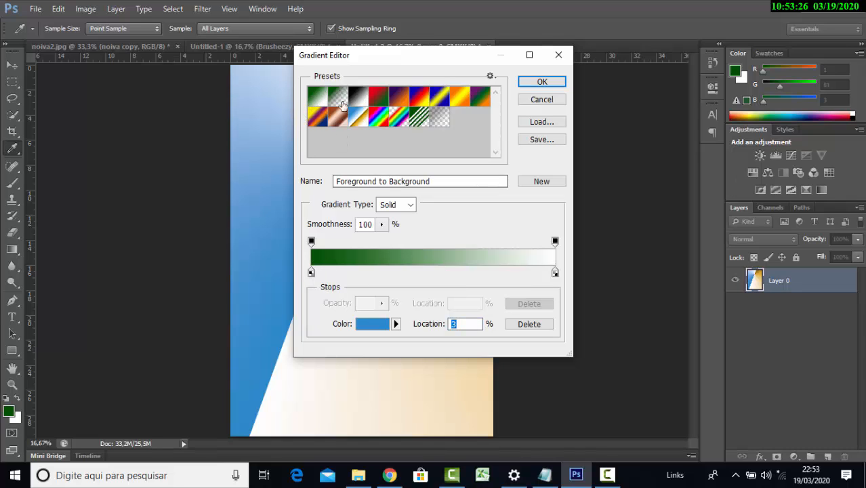
left_click(337, 98)
left_click(380, 100)
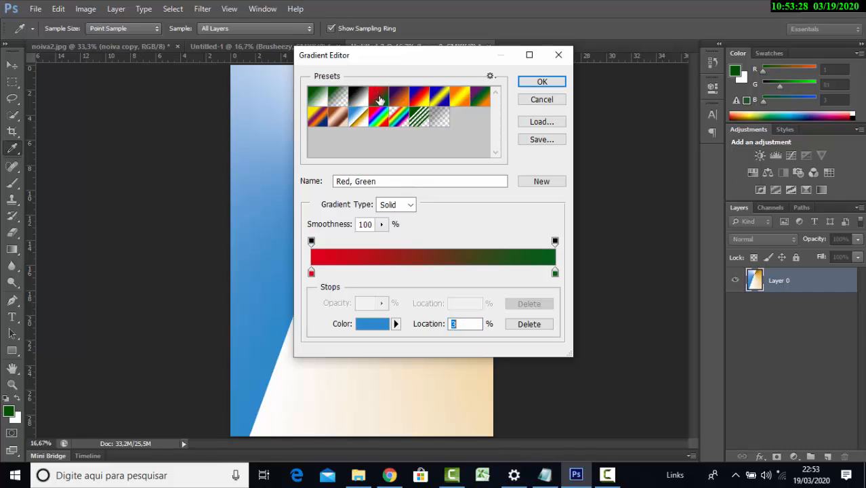
left_click(338, 96)
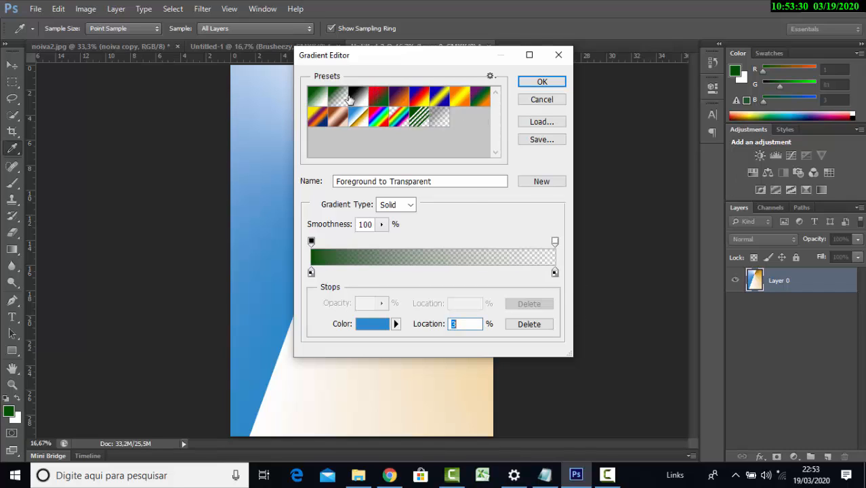
left_click(361, 99)
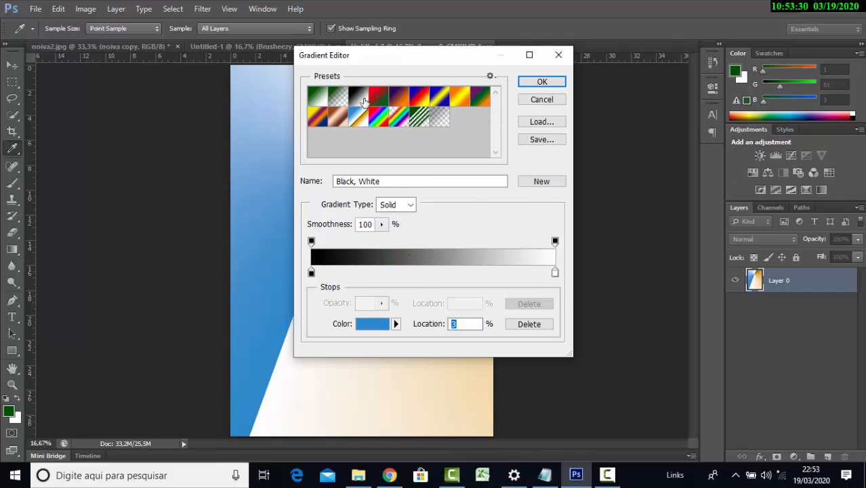
- Change the gradient's black starting color stop to bright blue 1397db
double_click(312, 273)
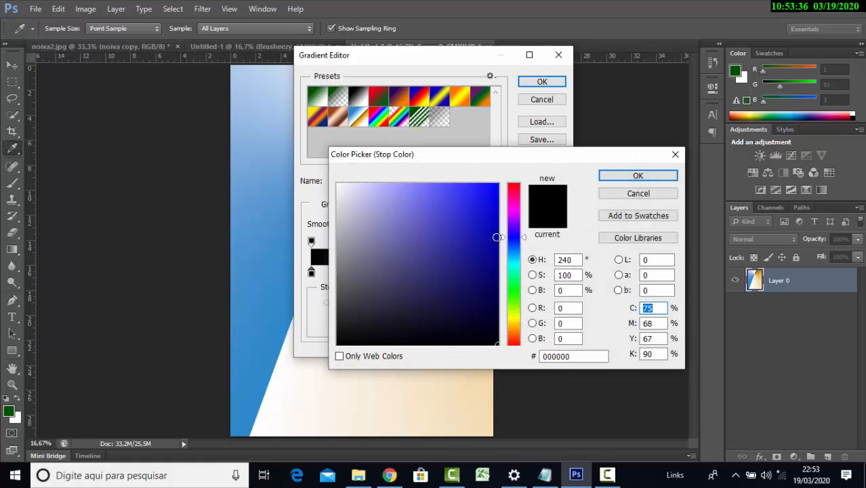
left_click_drag(508, 262, 509, 255)
left_click(484, 206)
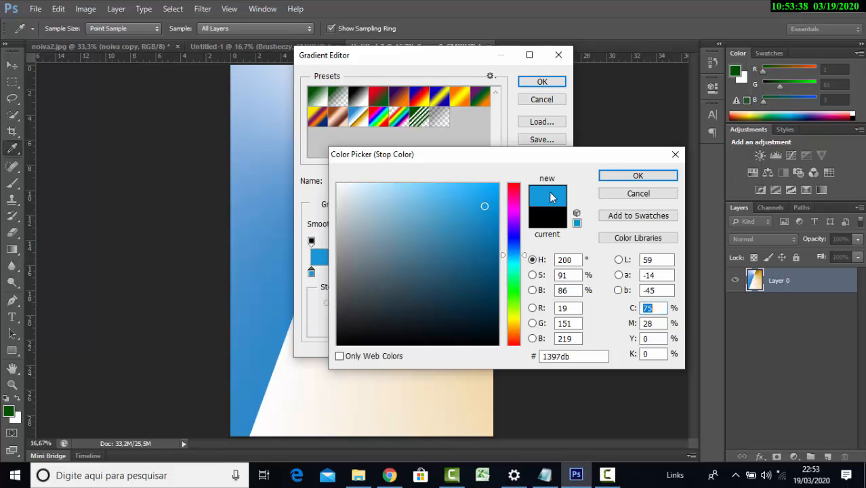
left_click(617, 176)
- Change the gradient's white end color stop to light gray and accept the custom gradient
left_click(555, 273)
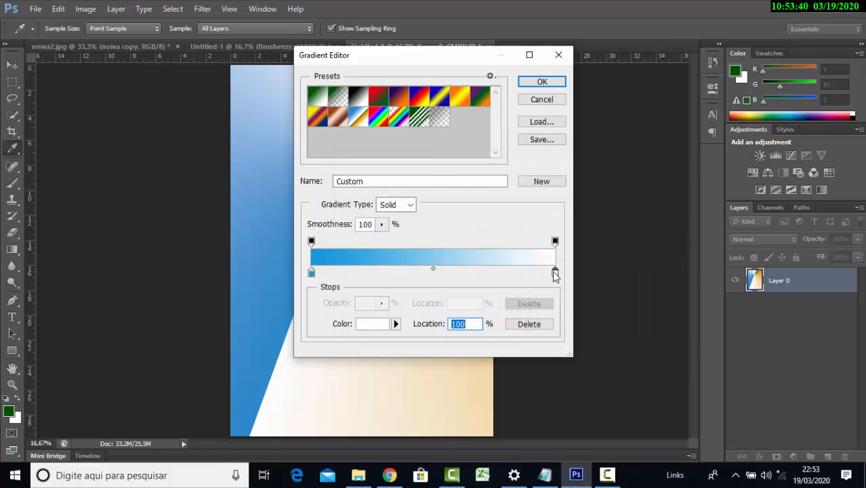
double_click(555, 273)
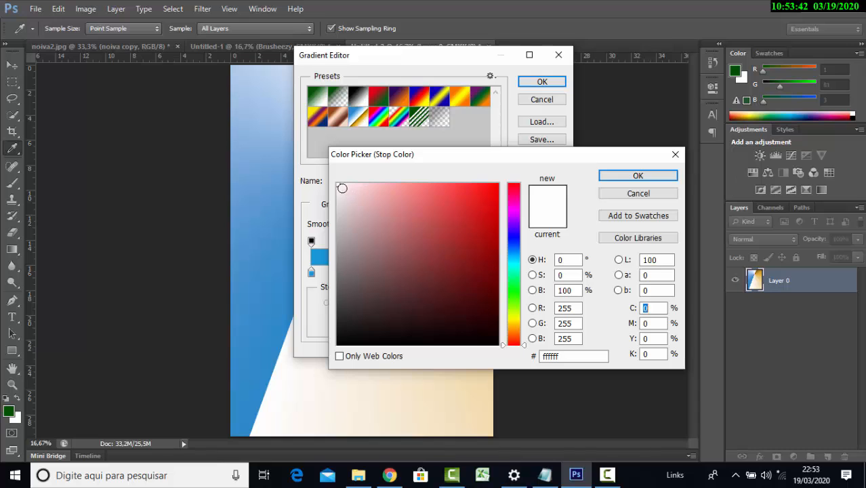
left_click(337, 207)
left_click(617, 175)
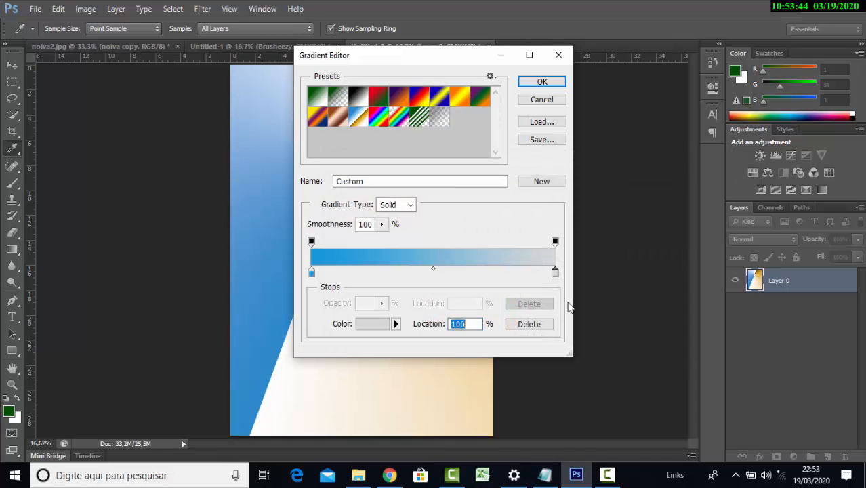
left_click(542, 82)
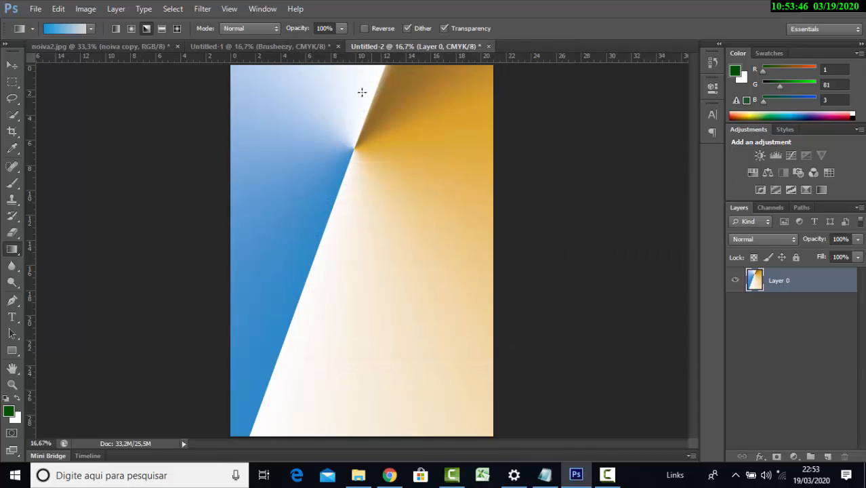
- Fill the page with the custom blue-to-gray gradient in the Angle style and in the Radial style, finishing with a large radial glow at the upper left
left_click_drag(287, 77, 426, 352)
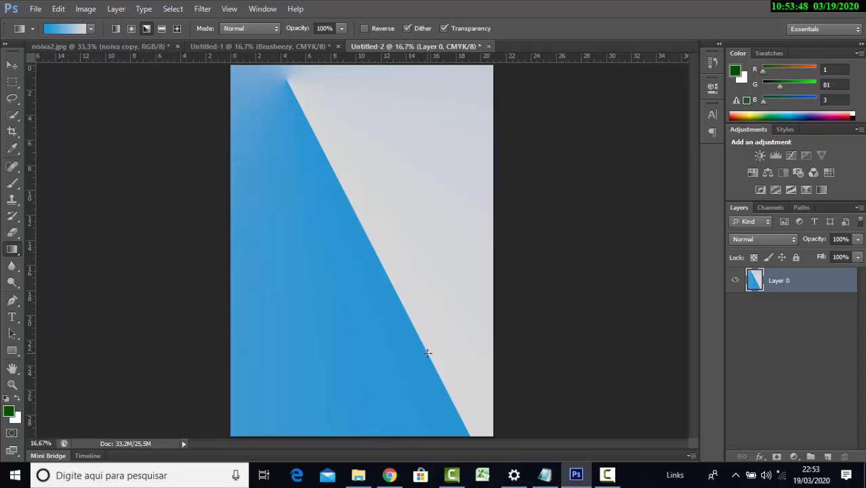
left_click_drag(449, 188, 319, 321)
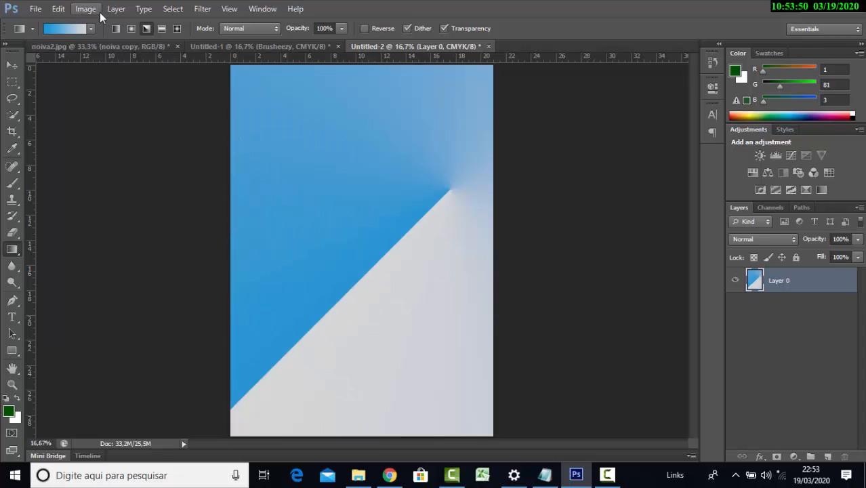
left_click(132, 29)
left_click_drag(391, 262, 390, 263)
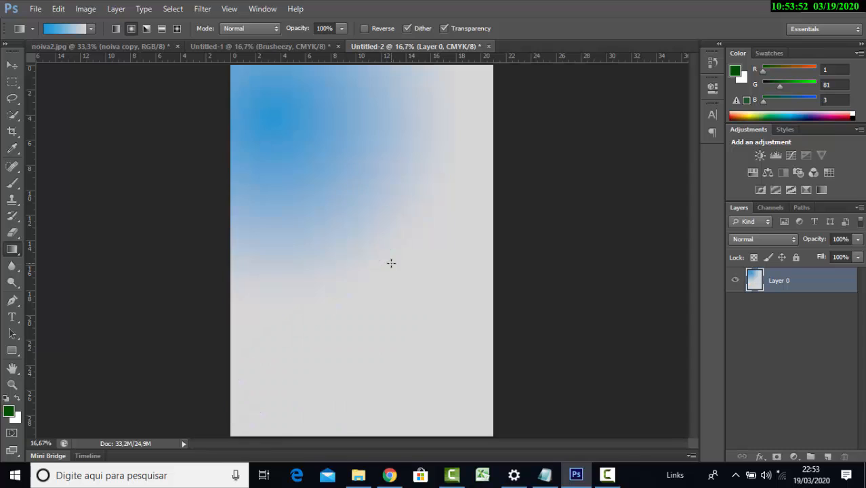
left_click_drag(314, 156, 412, 376)
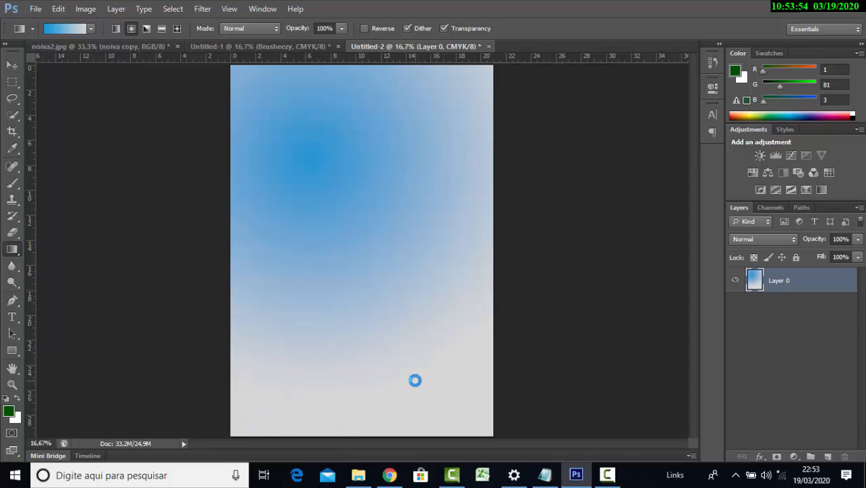
- Open the custom gradient for editing, add a color stop about a quarter of the way along and make it pale blue
left_click(71, 29)
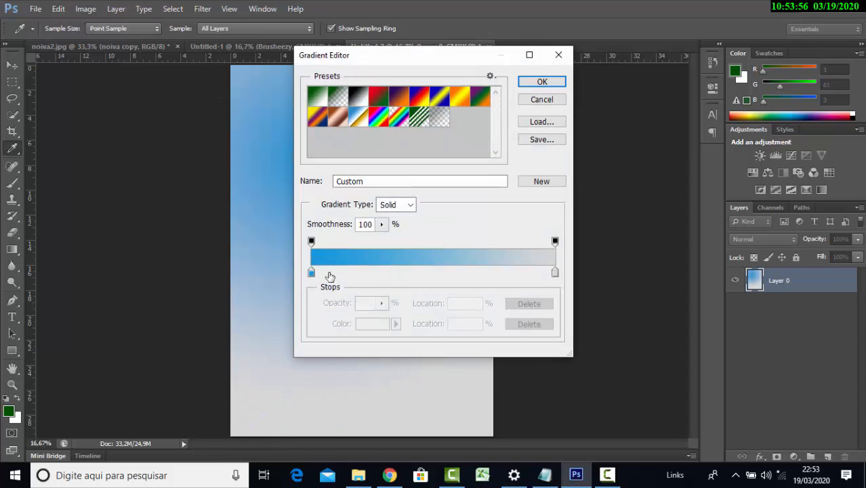
mouse_move(313, 273)
left_mouse_down()
mouse_move(347, 286)
mouse_move(306, 274)
left_mouse_up()
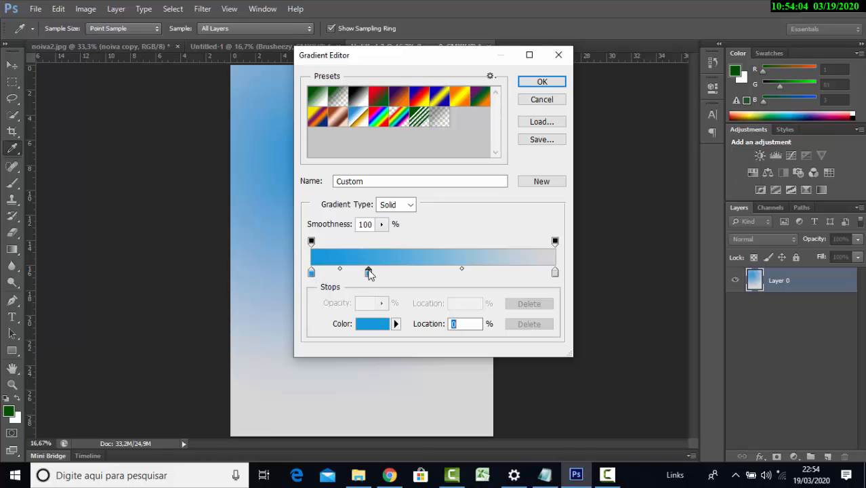
double_click(368, 272)
left_click_drag(425, 215, 369, 186)
left_click(637, 177)
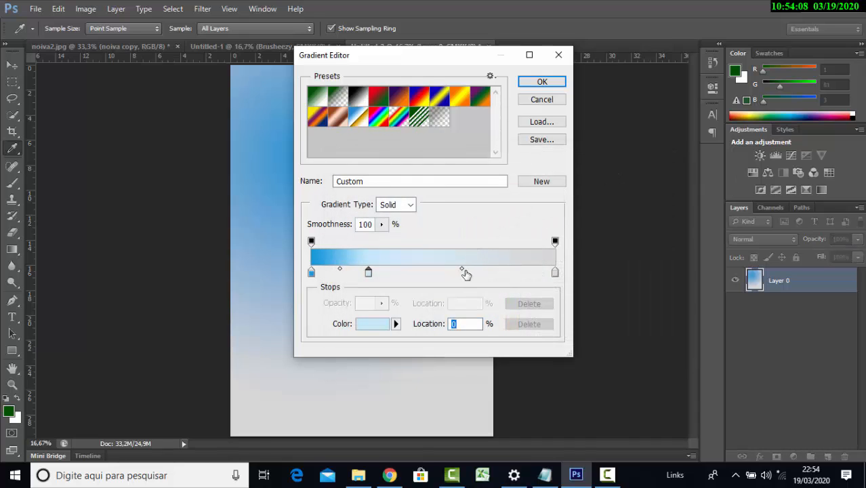
- Add a white color stop between the pale blue and gray stops, and remove it from the gradient again
left_click(477, 272)
double_click(480, 271)
left_click_drag(480, 271, 319, 168)
left_click(666, 179)
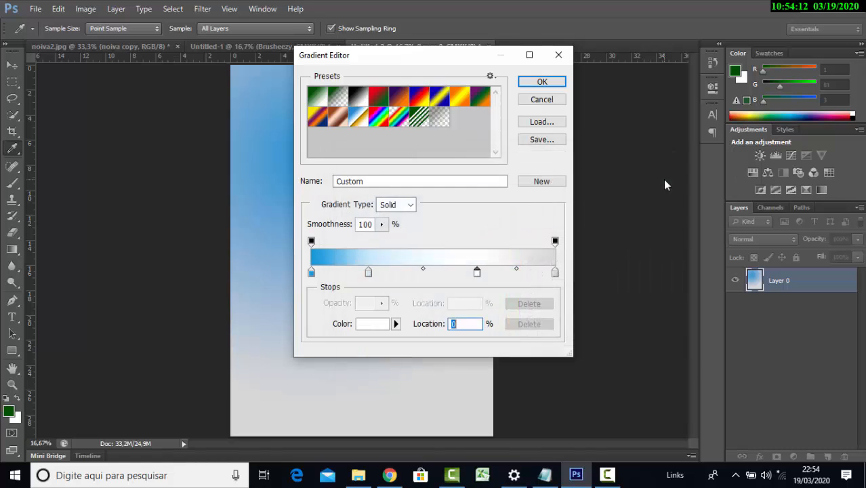
left_click_drag(478, 278, 467, 342)
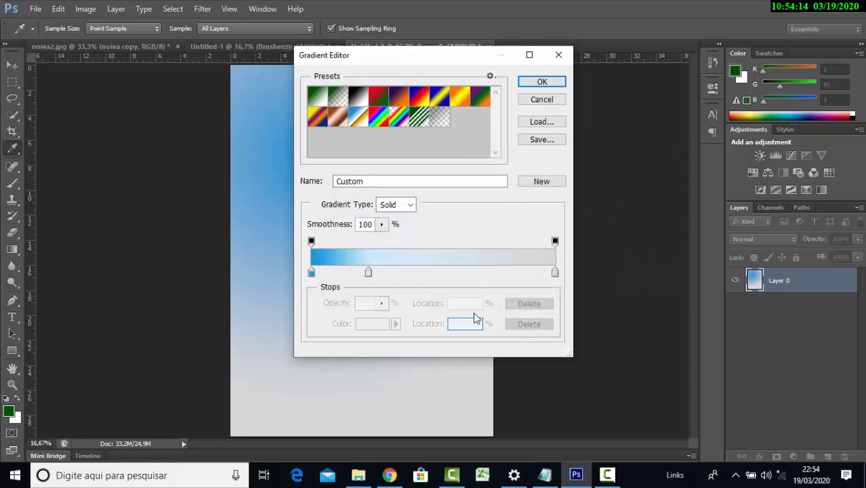
- Move the pale blue color stop to just past the middle of the gradient and accept the edited gradient
left_click_drag(370, 276, 445, 276)
left_click(540, 83)
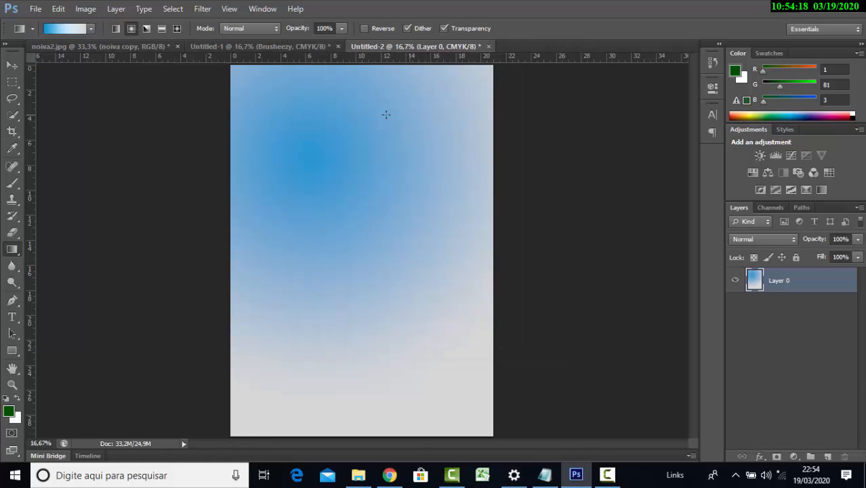
- Fill the page with the three-color radial gradient from several start points and lengths, finishing with a large glow from the page's upper left edge
left_click_drag(254, 113, 456, 353)
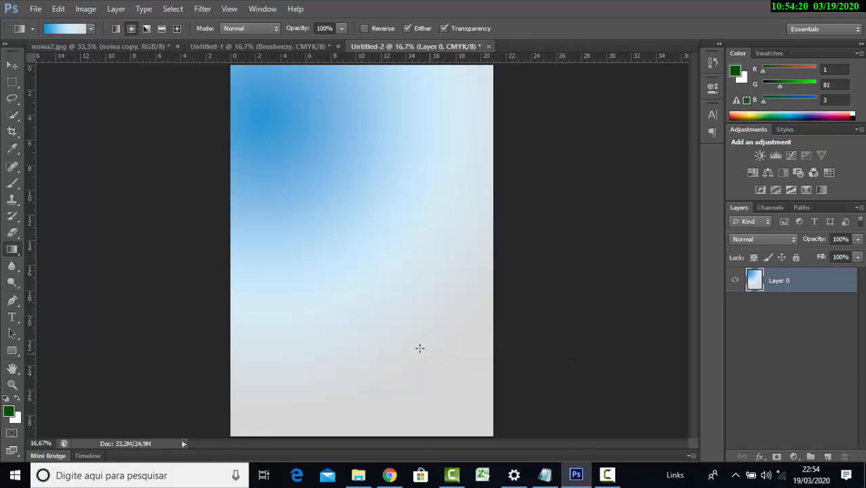
left_click_drag(475, 88, 364, 377)
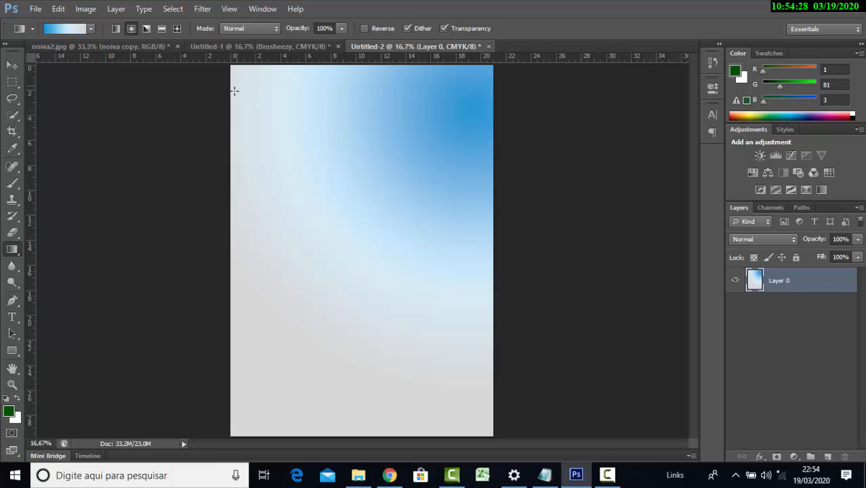
left_click_drag(302, 162, 389, 250)
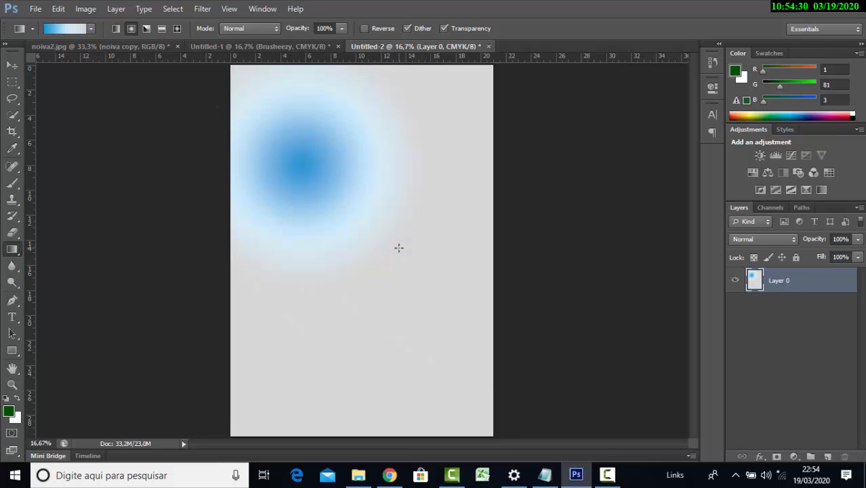
left_click_drag(201, 64, 452, 411)
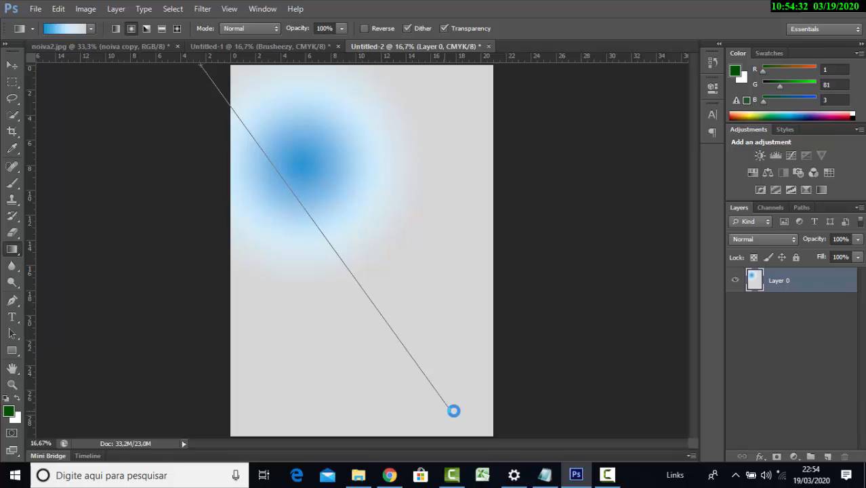
left_click_drag(227, 155, 522, 441)
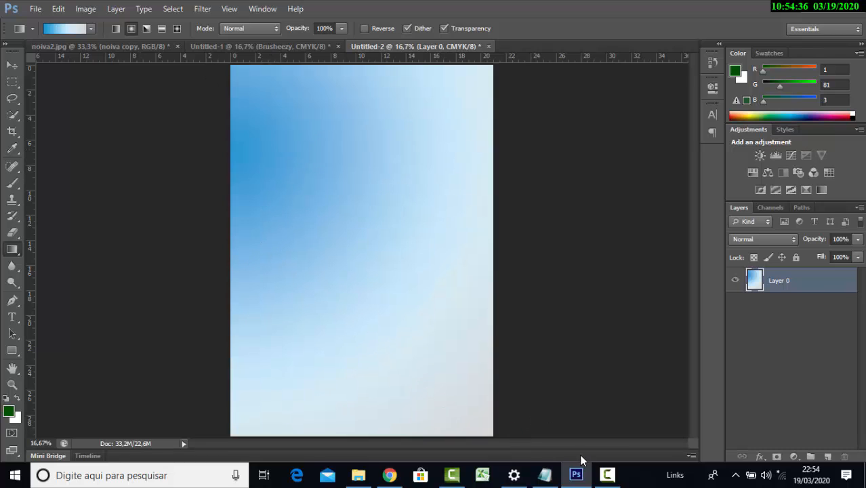
- Check the lesson topic list in the A3 notes in Notepad and return to the gradient document
left_click(612, 479)
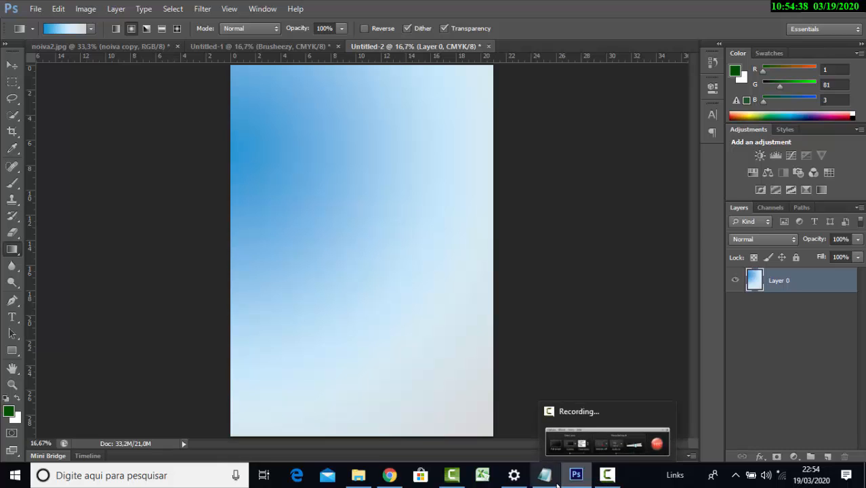
left_click(596, 482)
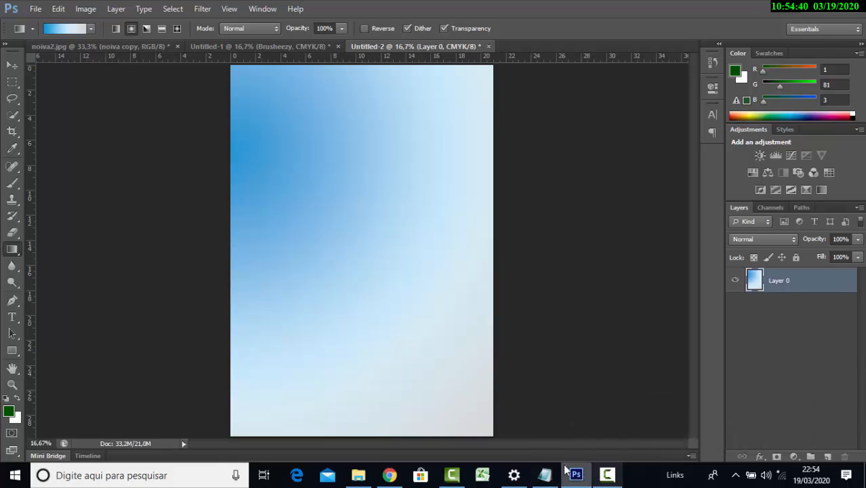
left_click(544, 477)
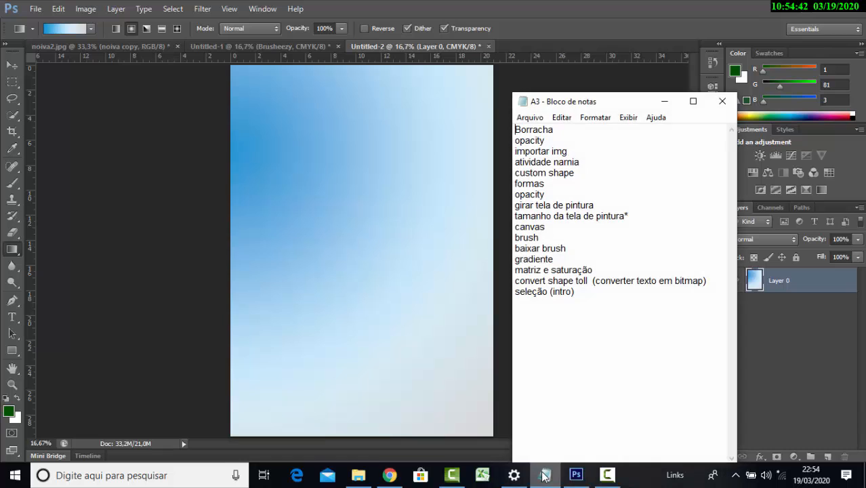
left_click(544, 477)
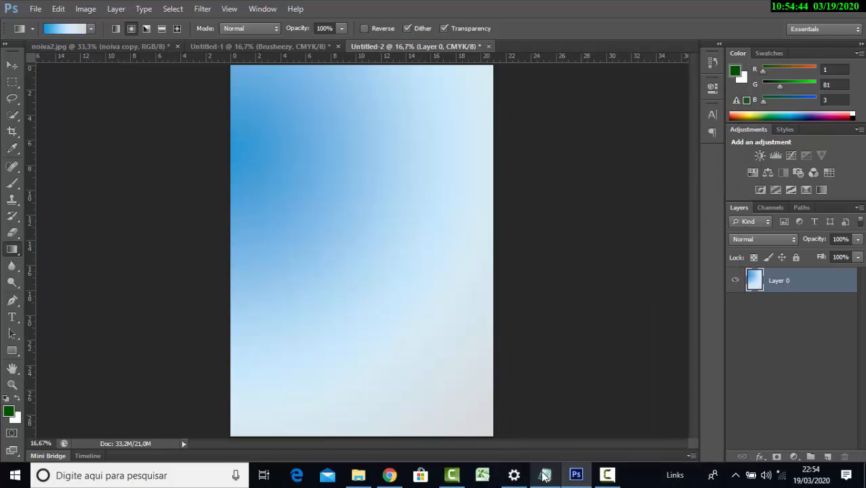